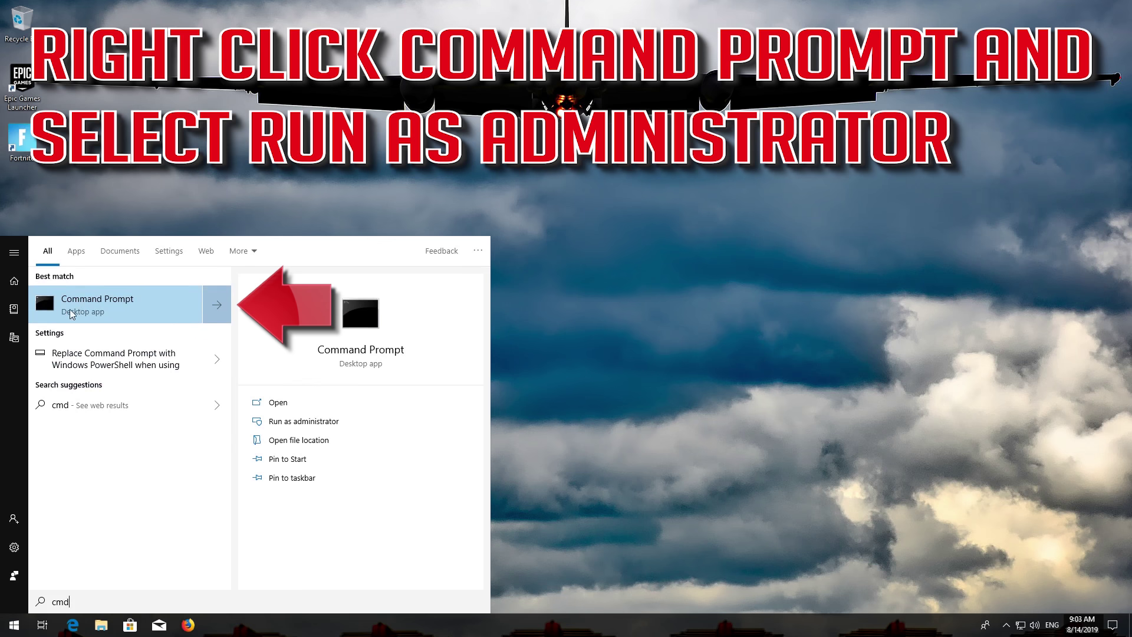
# Step: Run Command Prompt as administrator, allow it to make changes, and move its window toward the middle of the desktop
pyautogui.rightClick(123, 303)
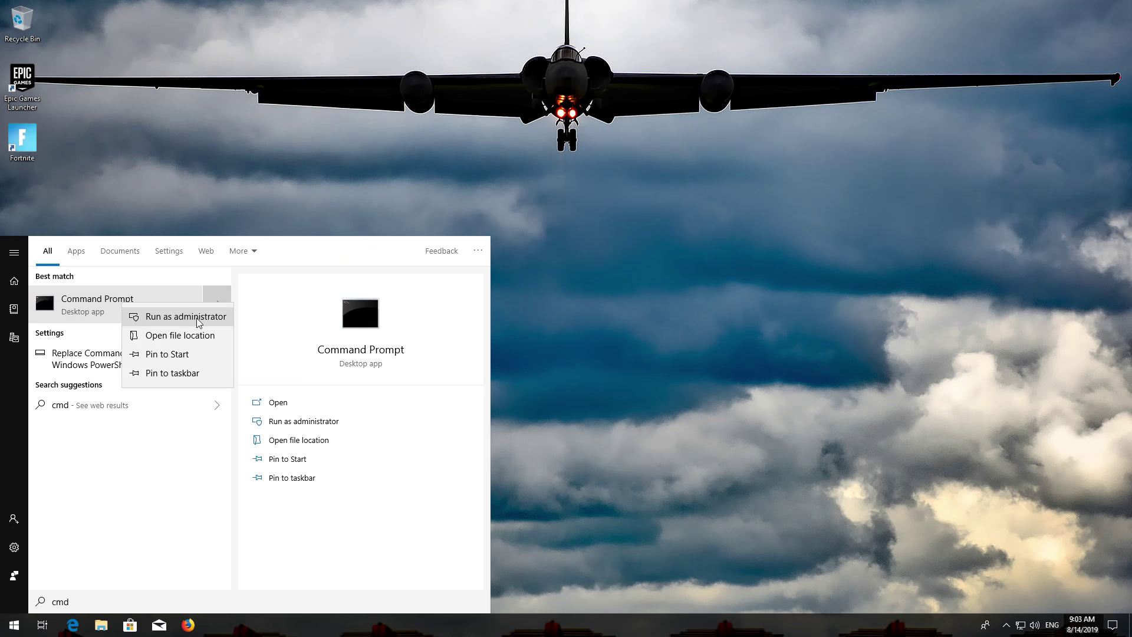
pyautogui.click(198, 319)
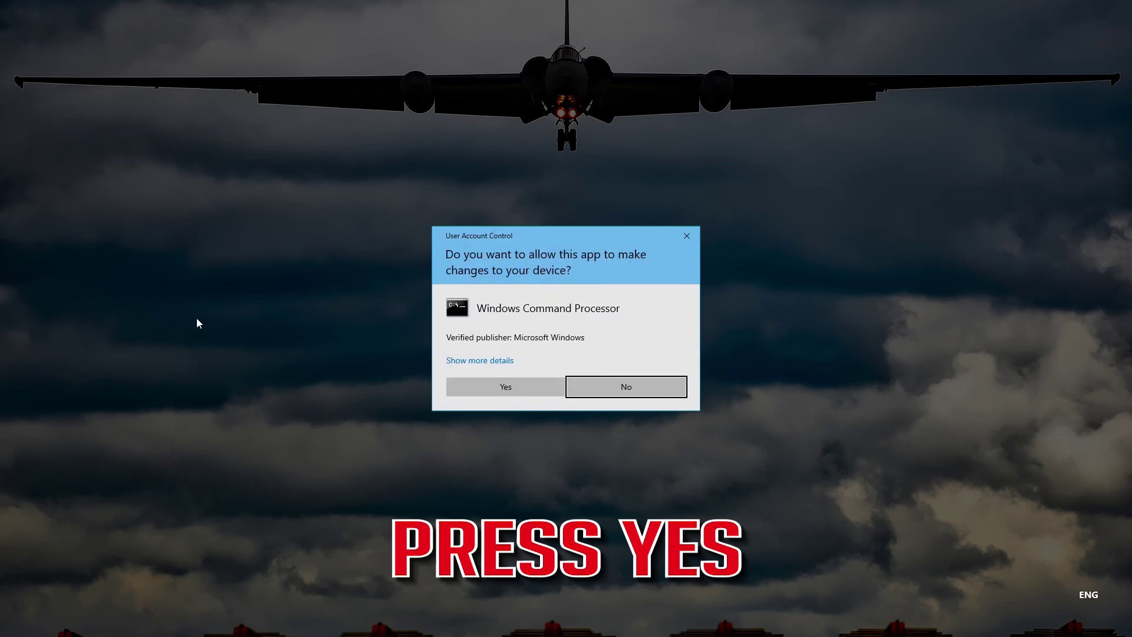
pyautogui.click(507, 386)
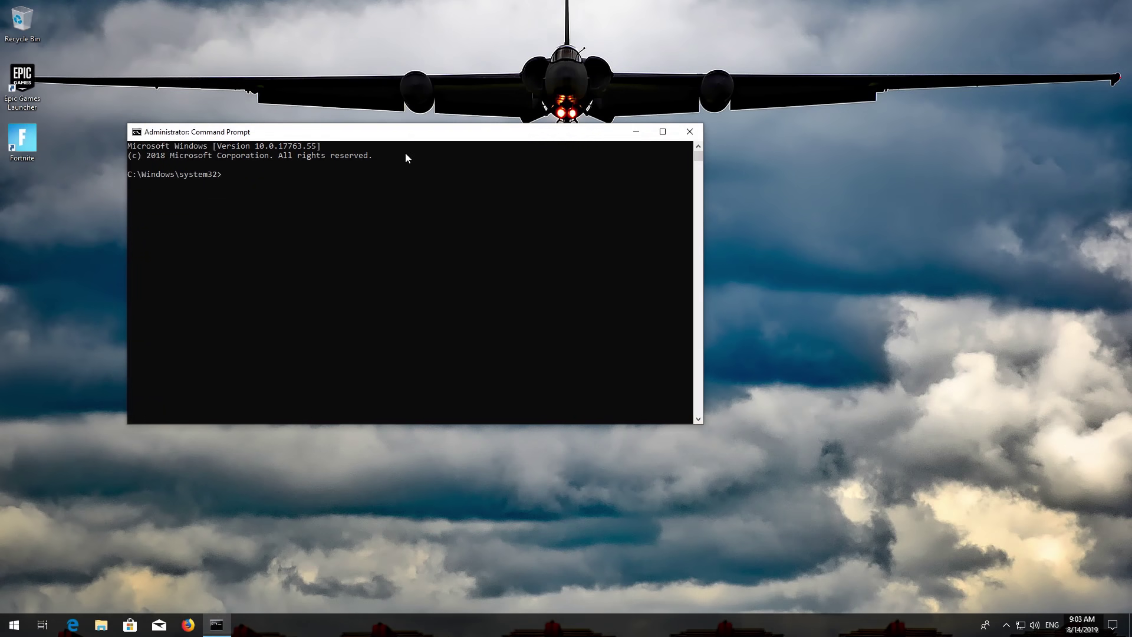
pyautogui.moveTo(406, 134); pyautogui.dragTo(576, 157)
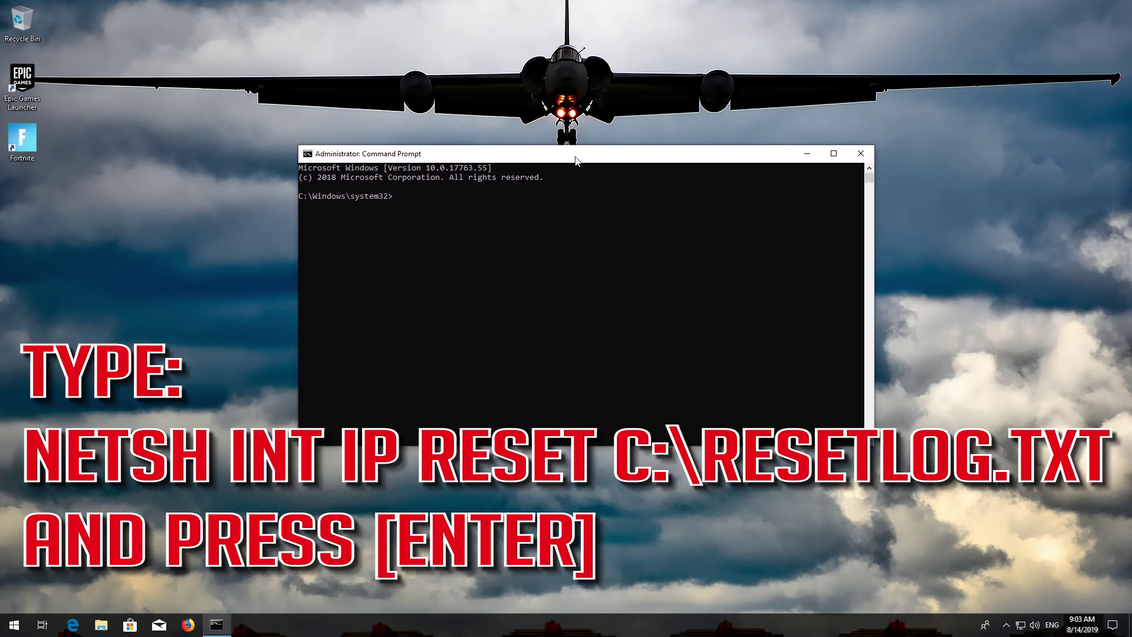
# Step: Reset the IP stack with "netsh int ip reset C:\resetlog.txt" and the Winsock catalog with "netsh winsock reset"
pyautogui.write('netsh int ip reset C:\\resetlog.txt')
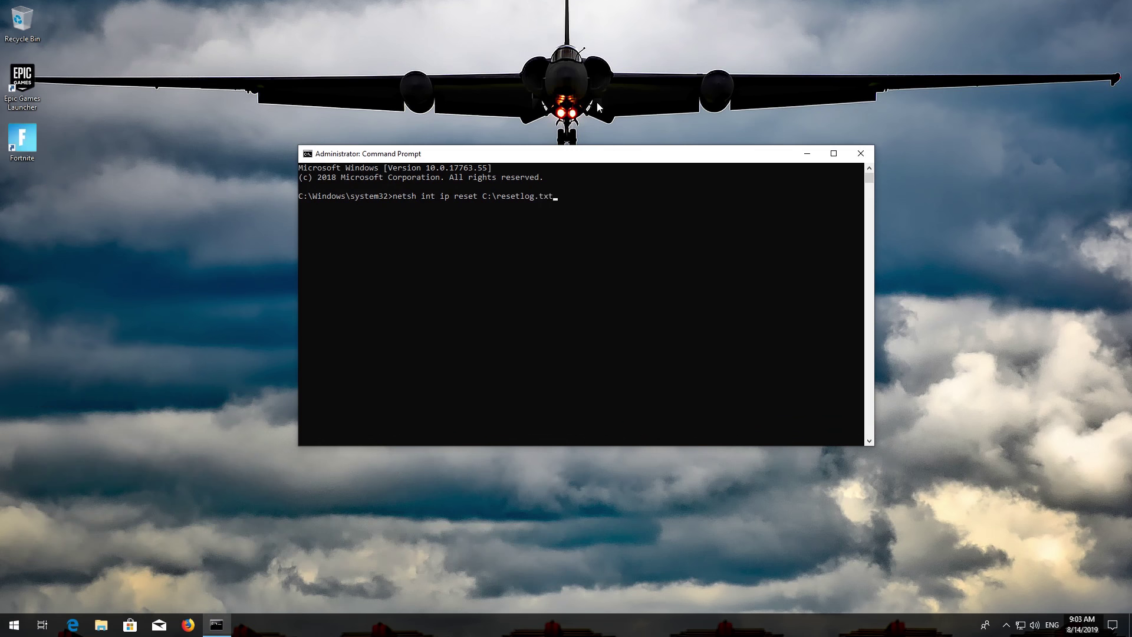
pyautogui.press('Return')
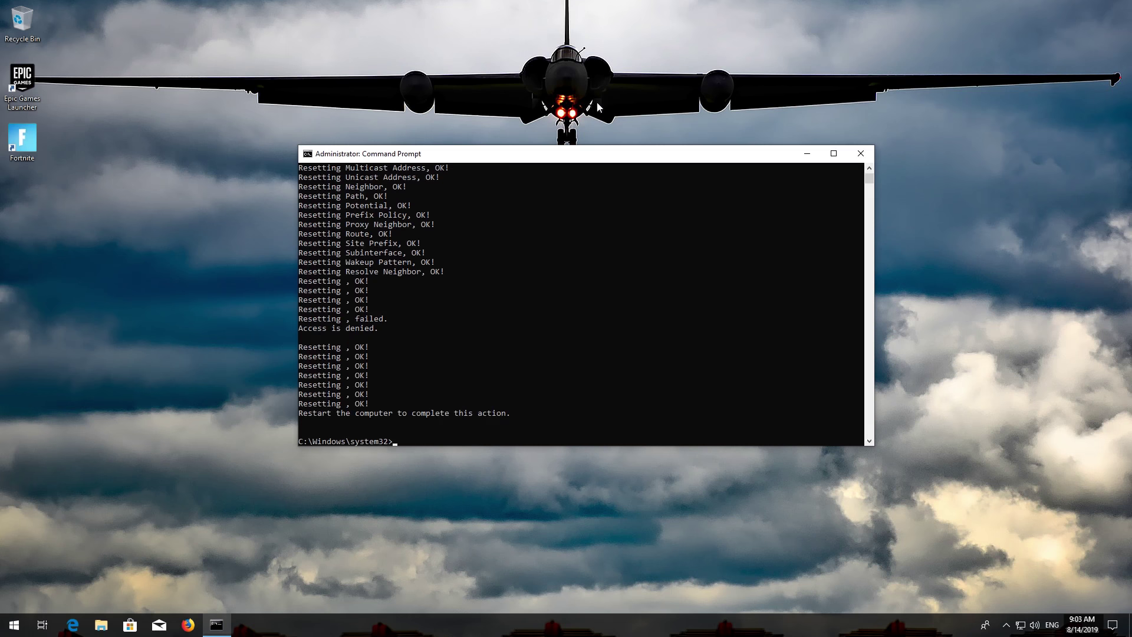
pyautogui.write('netsh')
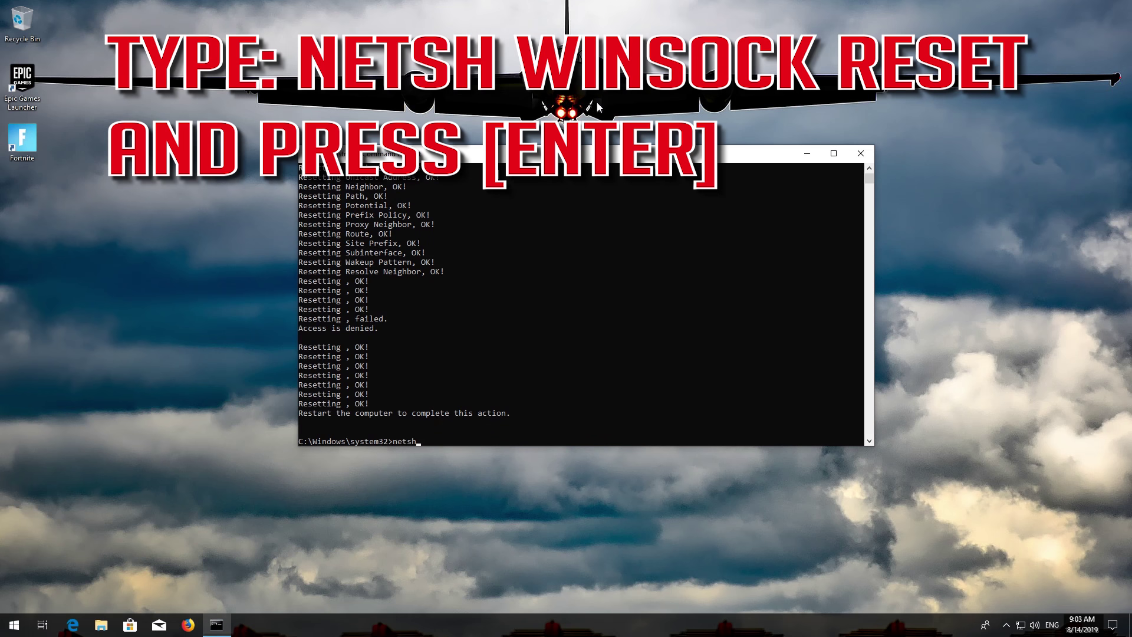
pyautogui.write(' winsock reset')
pyautogui.press('Return')
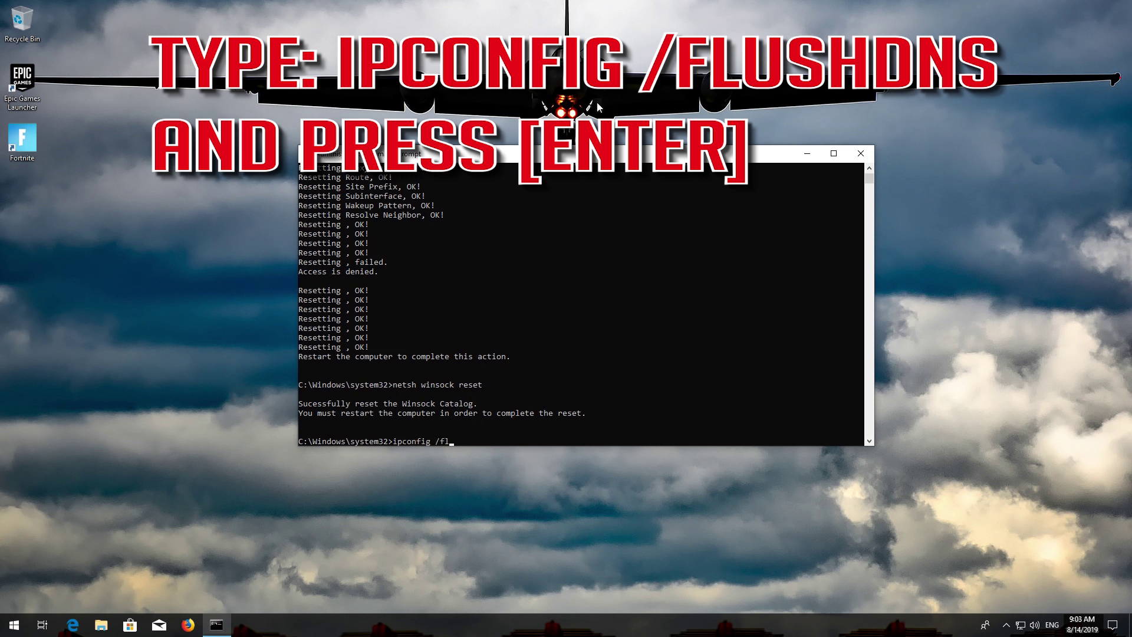
# Step: Flush the DNS cache with "ipconfig /flushdns" and close the session with "exit"
pyautogui.write('ushdns')
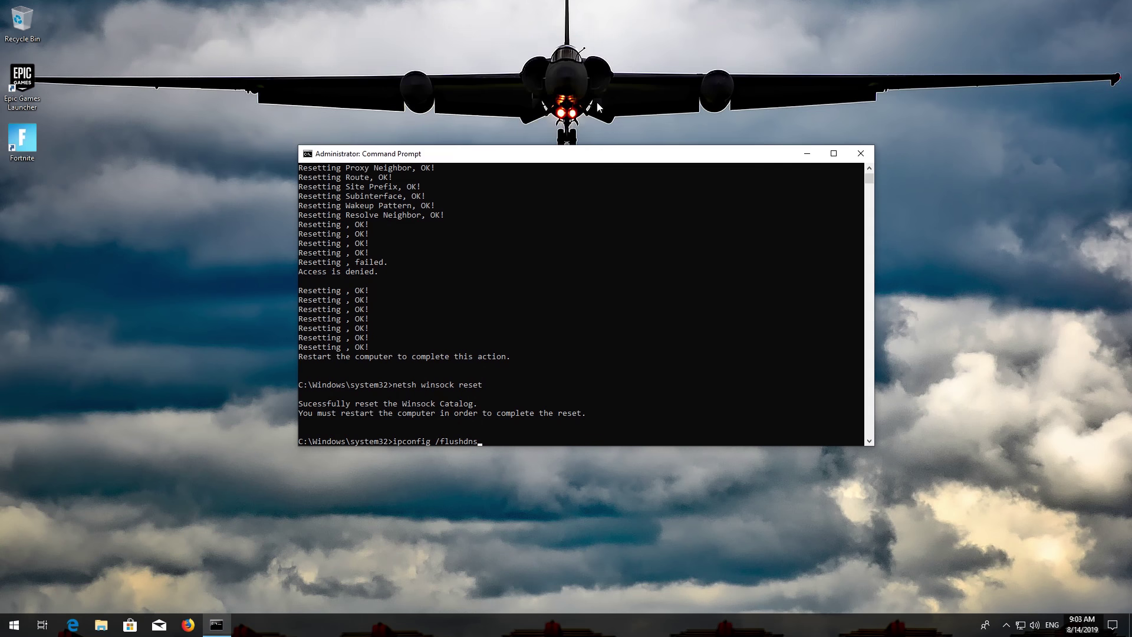
pyautogui.press('Return')
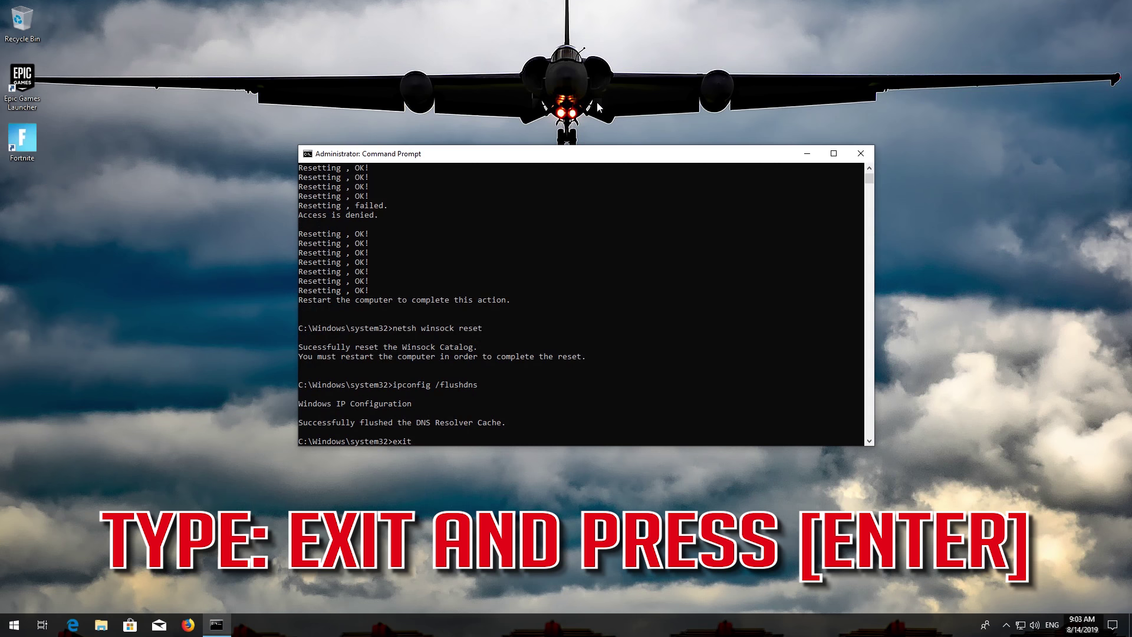
pyautogui.press('Return')
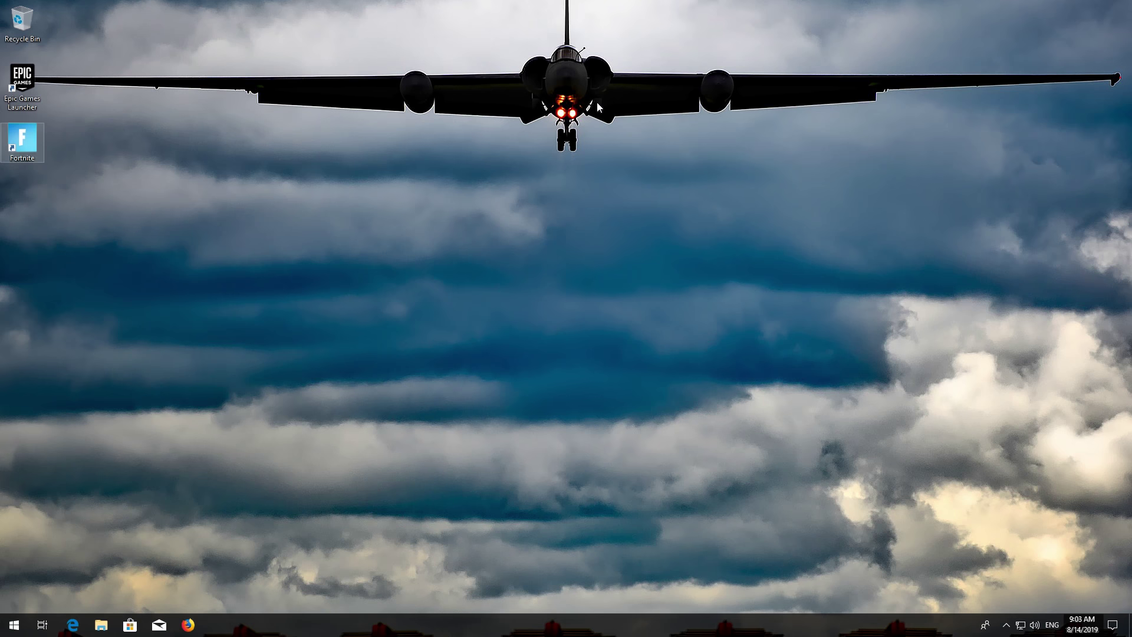
# Step: Open Control Panel and go through Network and Sharing Center to the list of network adapters
pyautogui.click(15, 625)
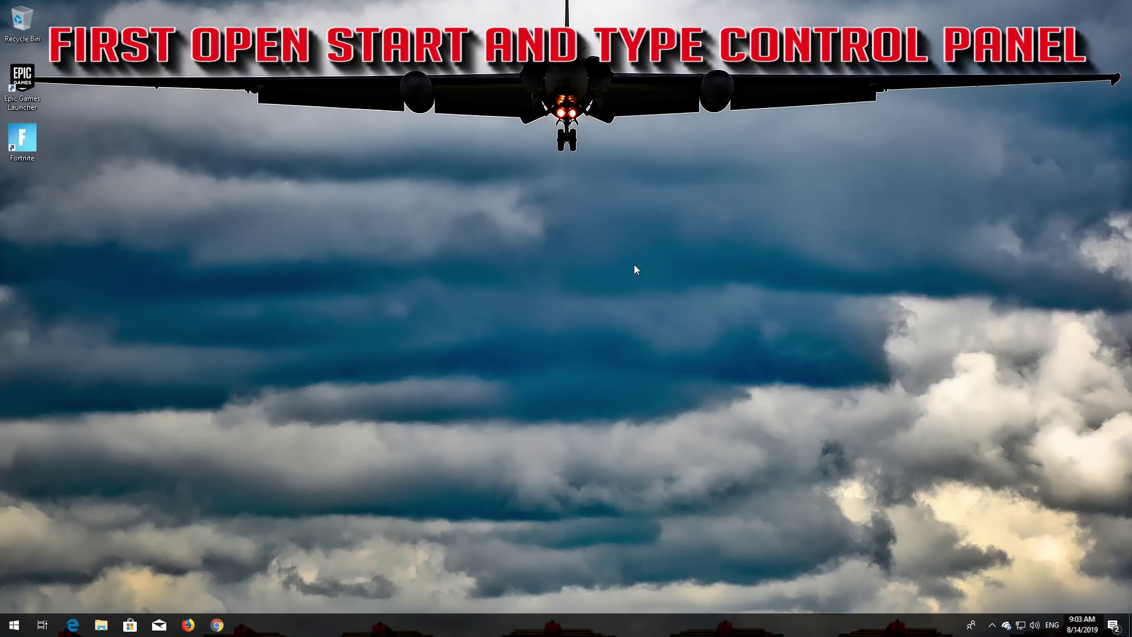
pyautogui.press('super')
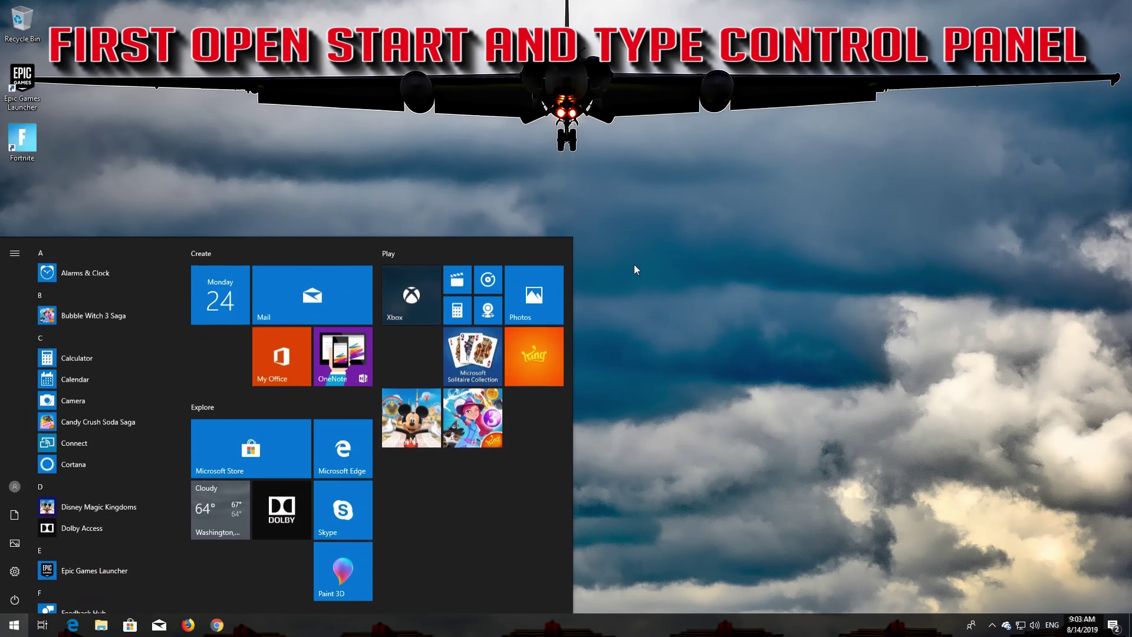
pyautogui.write('control panel')
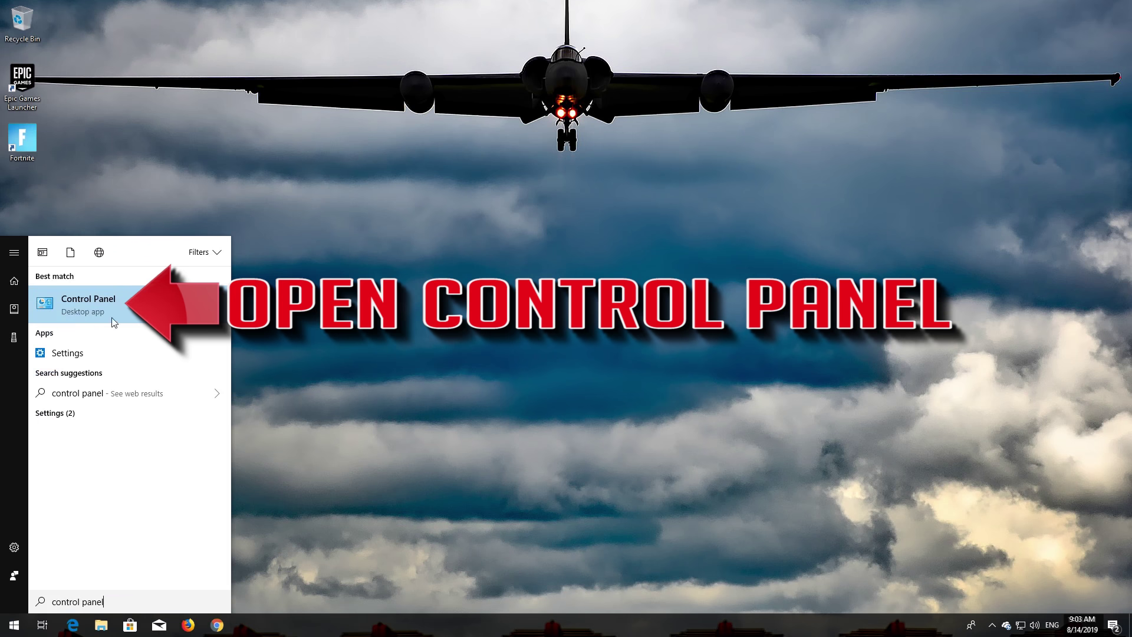
pyautogui.click(76, 318)
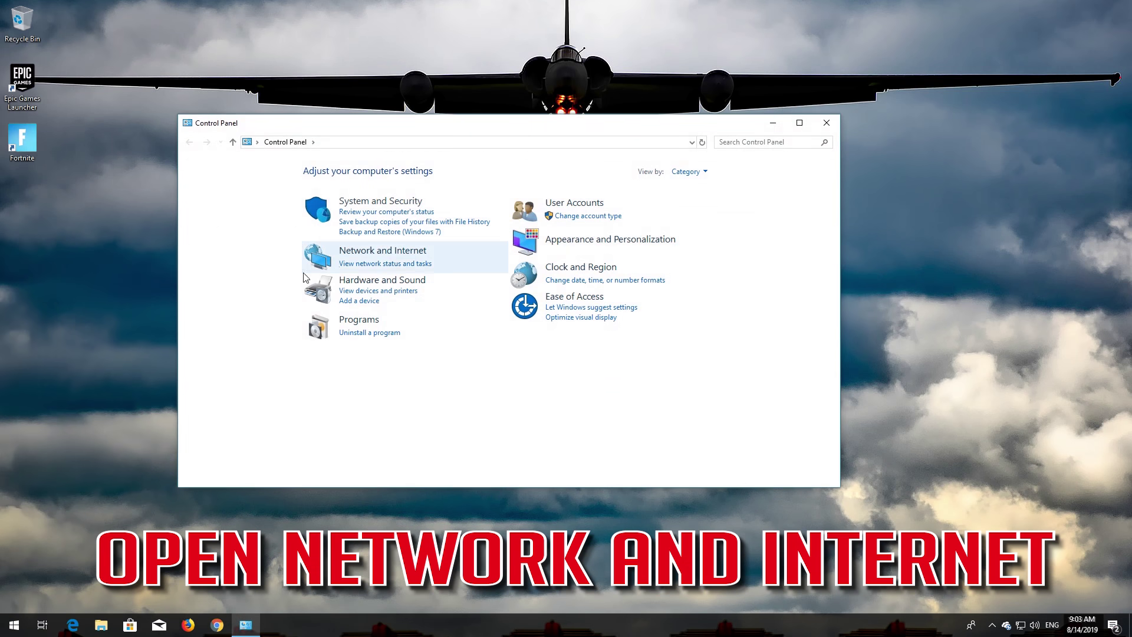
pyautogui.click(379, 254)
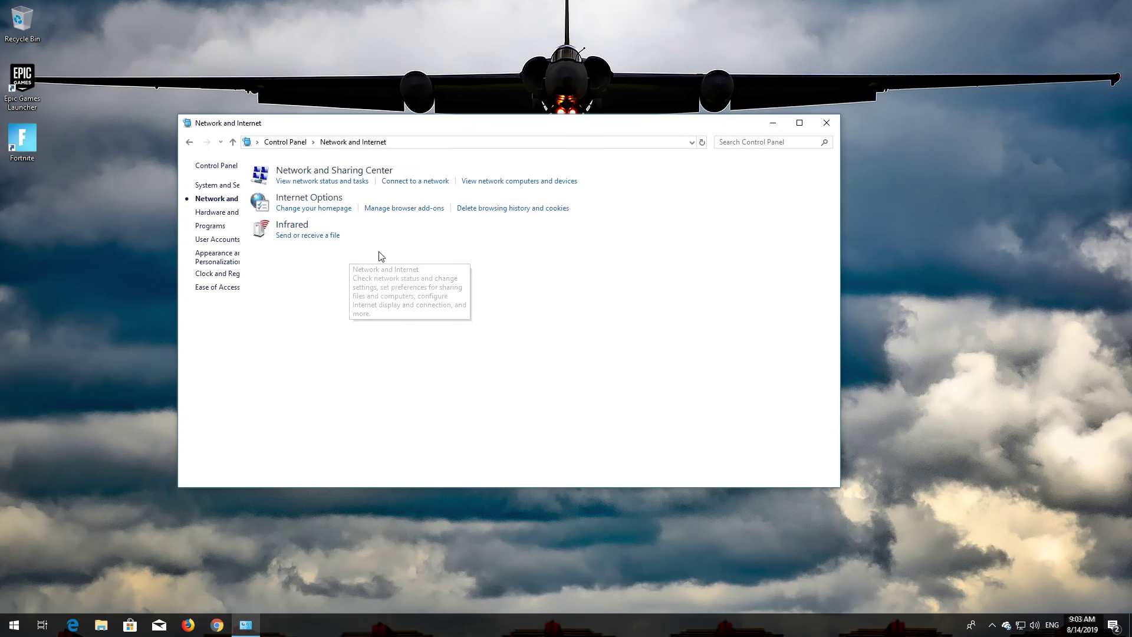
pyautogui.click(386, 170)
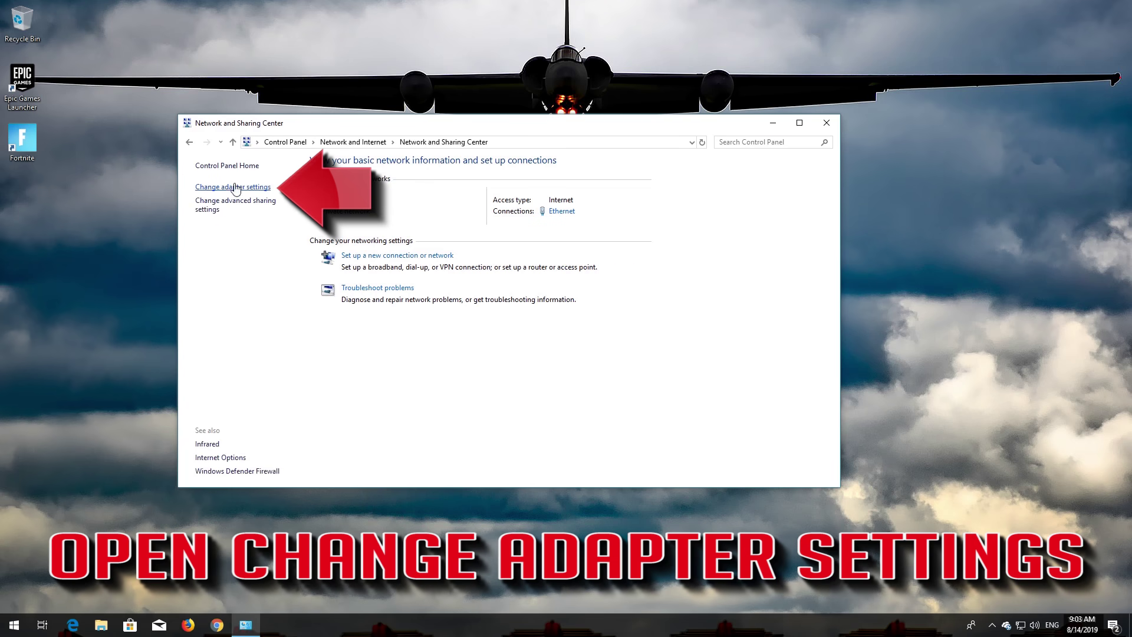
pyautogui.click(236, 187)
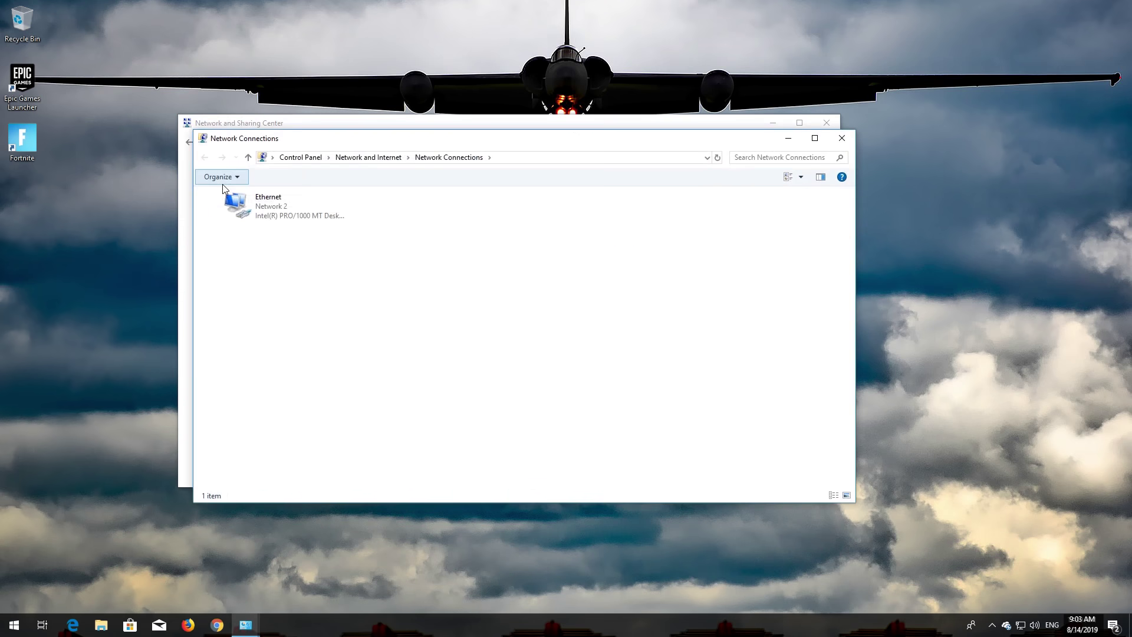
# Step: Open the Internet Protocol Version 4 (TCP/IPv4) properties of the Ethernet adapter
pyautogui.rightClick(279, 208)
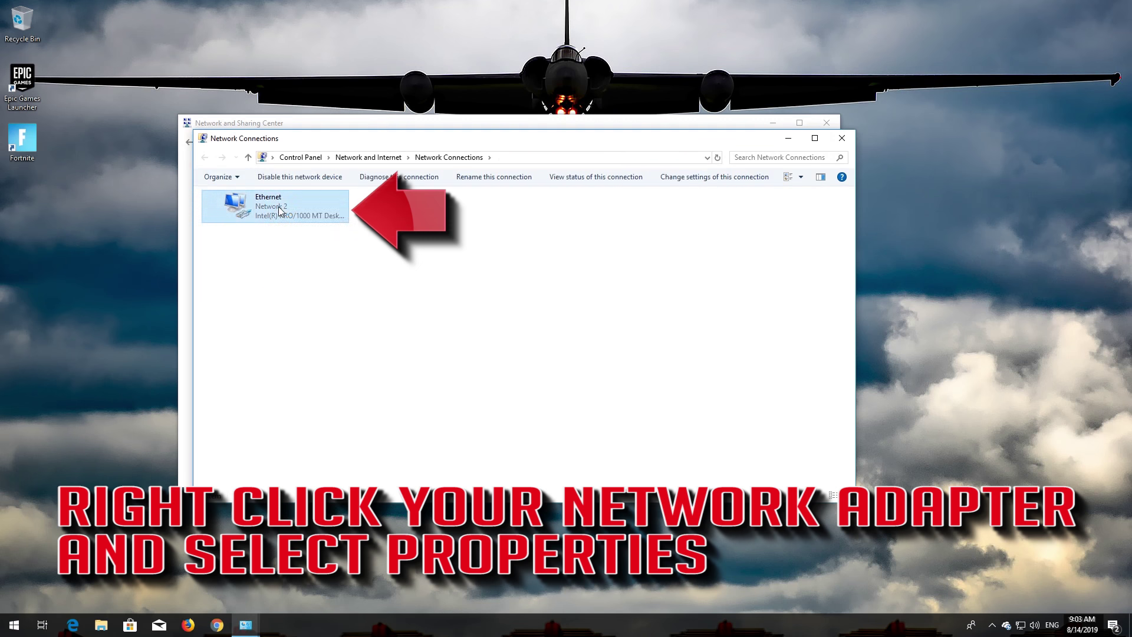
pyautogui.click(314, 319)
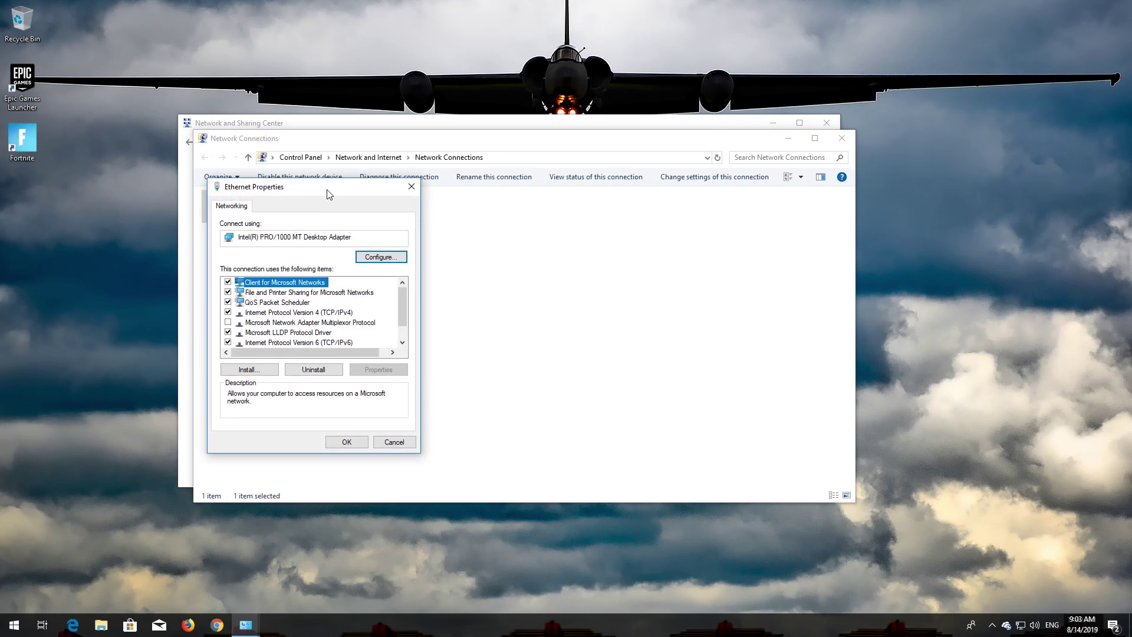
pyautogui.moveTo(330, 198); pyautogui.dragTo(544, 205)
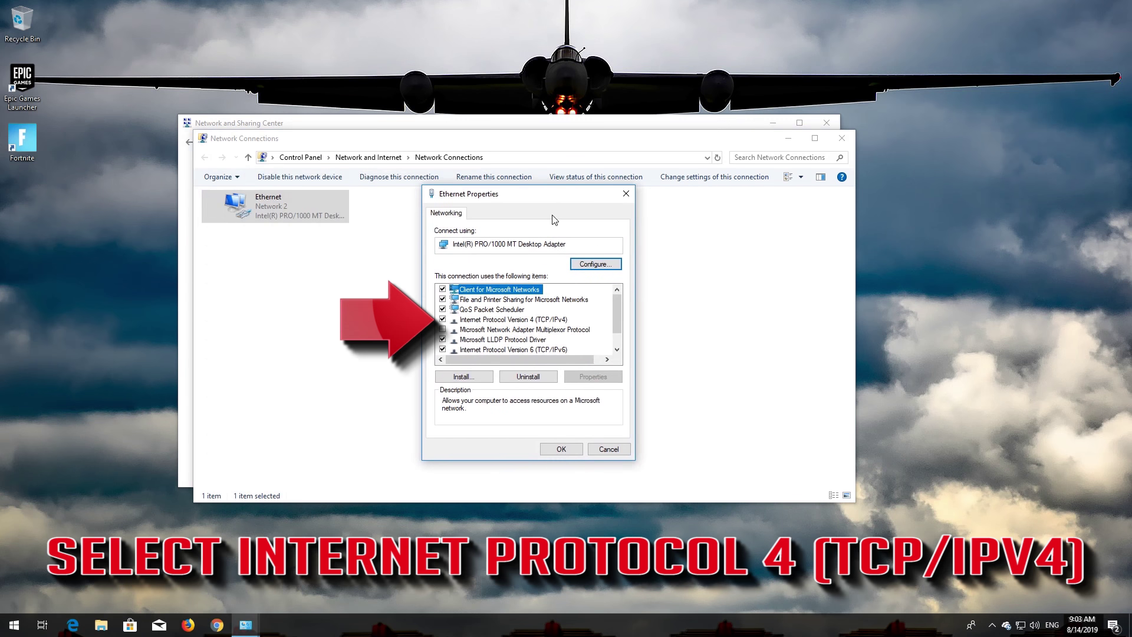
pyautogui.click(518, 320)
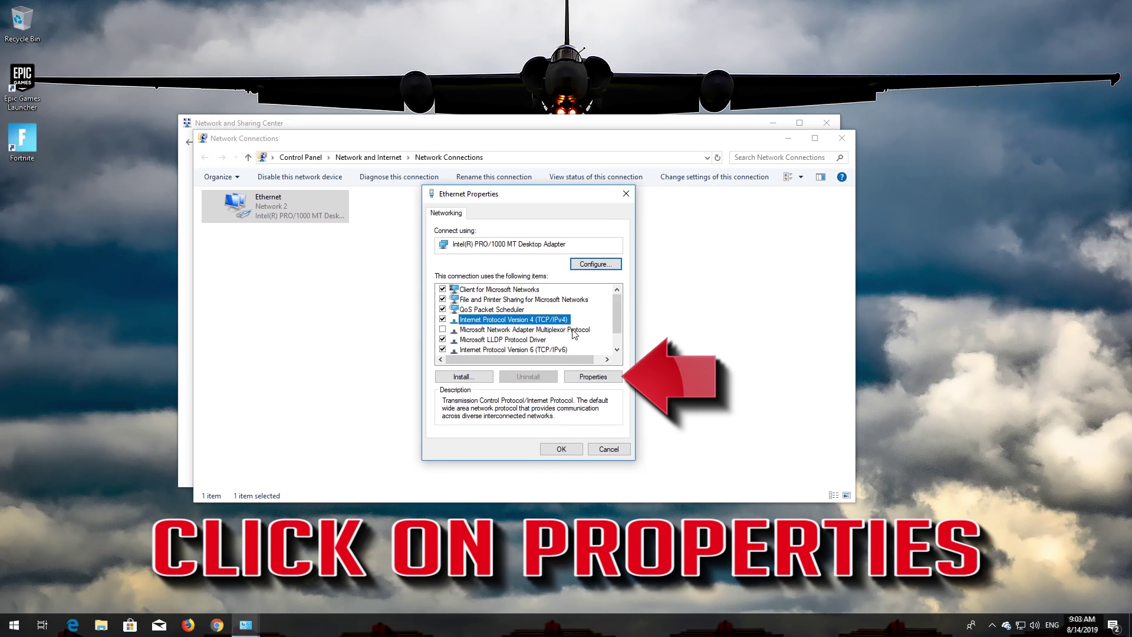
pyautogui.click(600, 377)
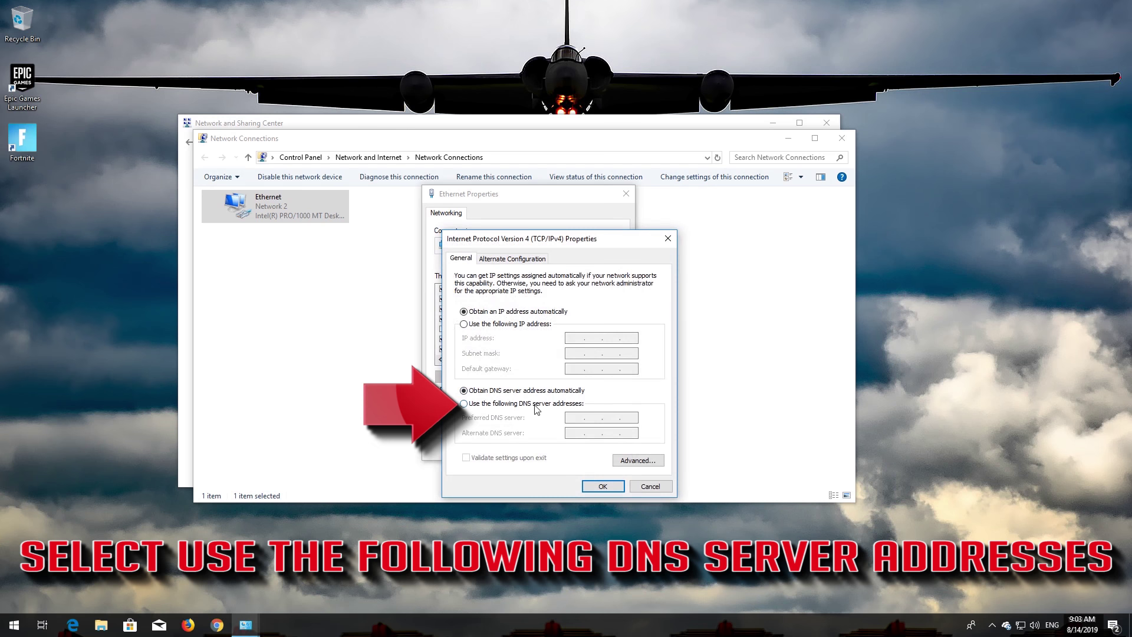
# Step: Set the preferred DNS server to 1.1.1.1 and the alternate to 1.0.0.1, apply them, and close the Ethernet properties
pyautogui.click(463, 405)
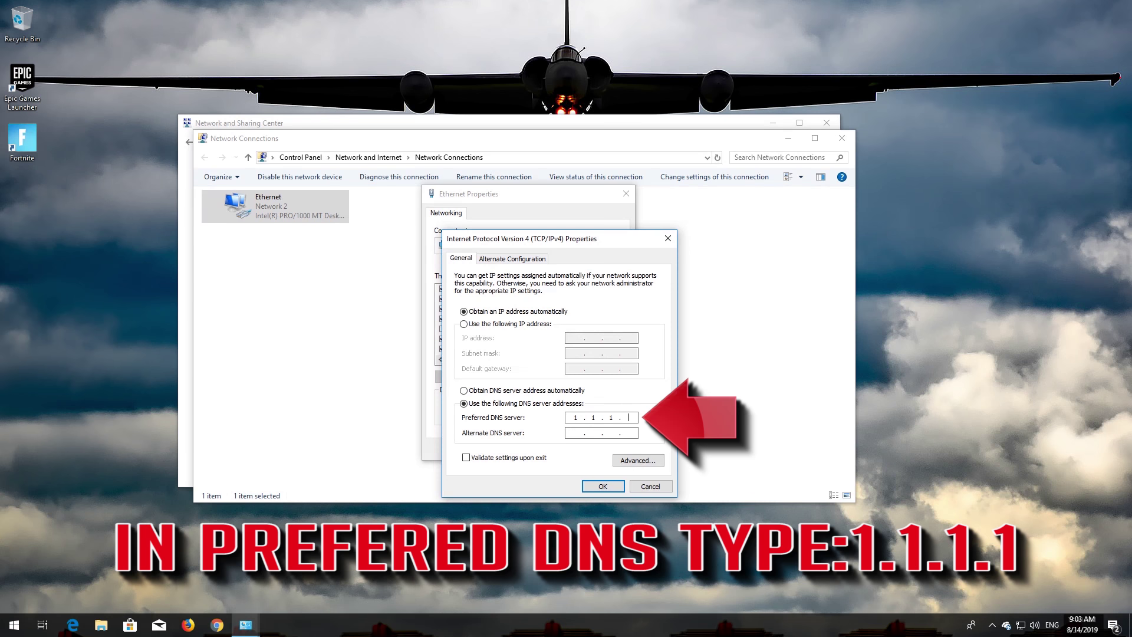
pyautogui.write('1')
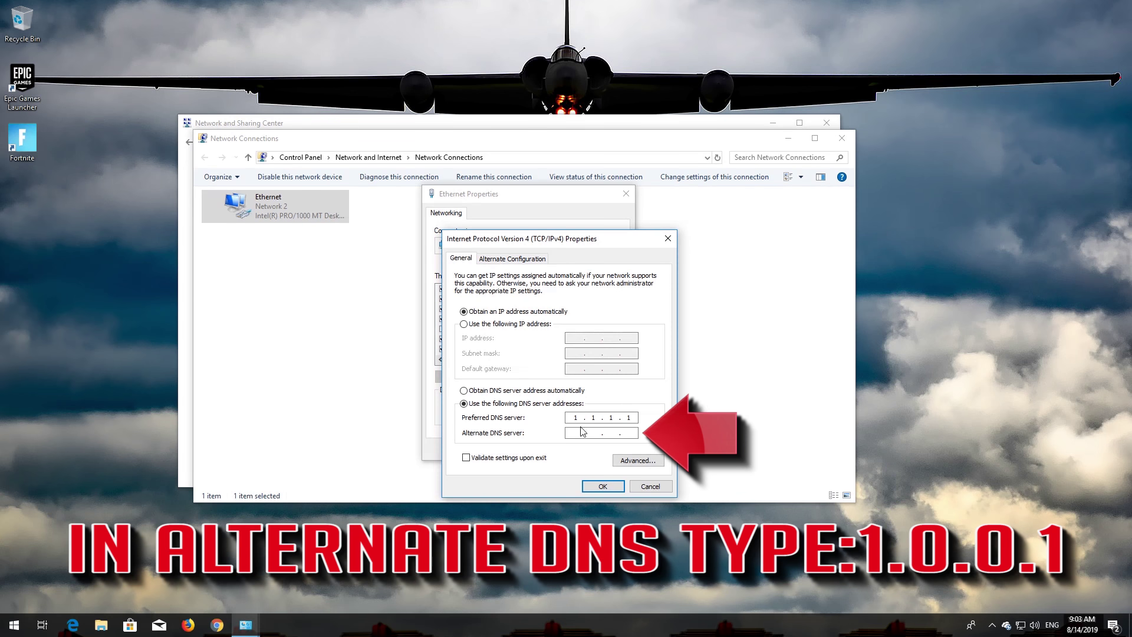
pyautogui.click(576, 432)
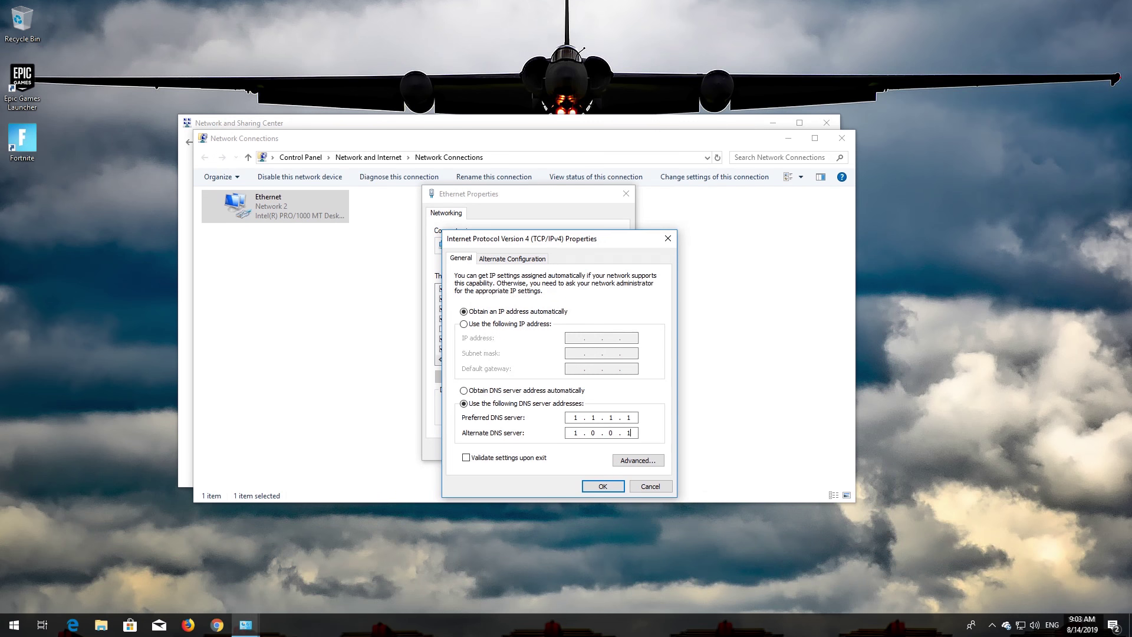
pyautogui.click(593, 487)
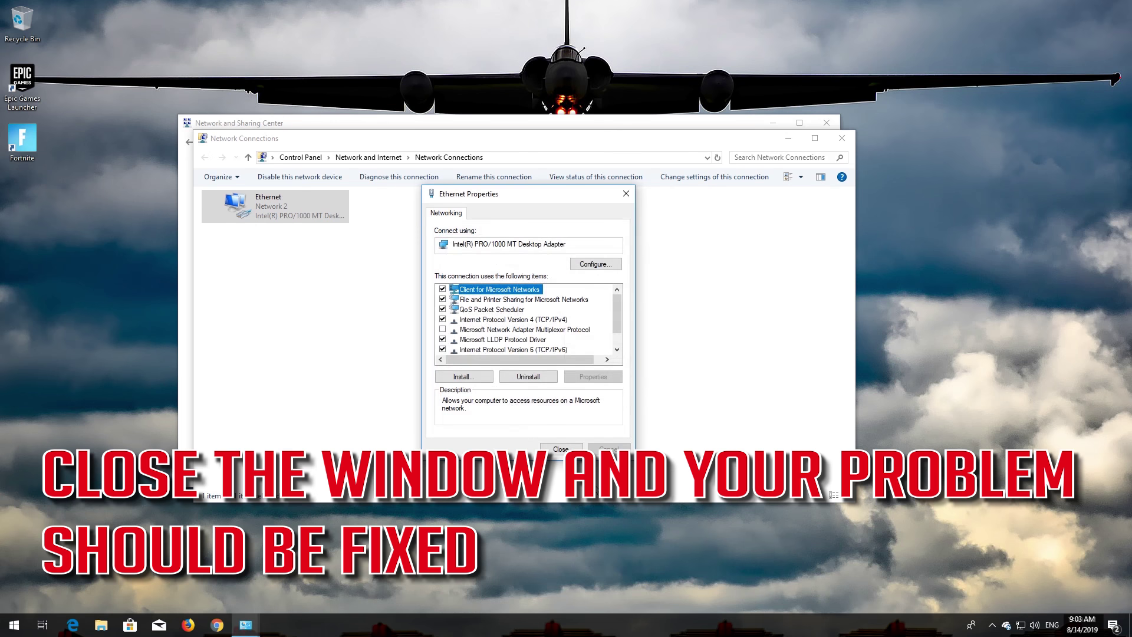
pyautogui.click(562, 449)
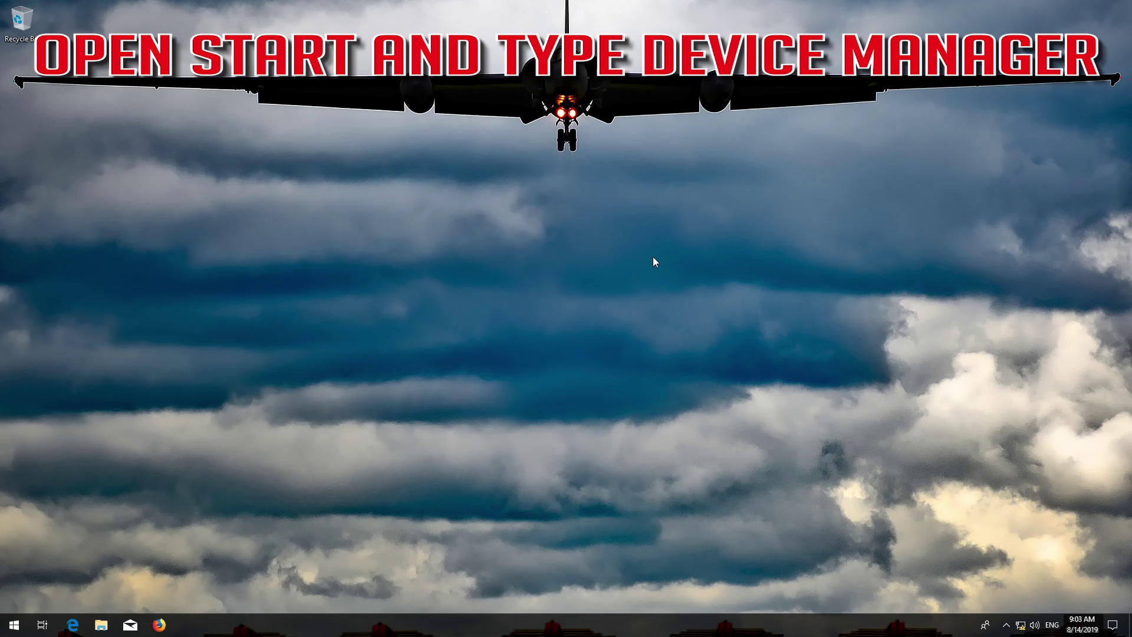
# Step: Search for and open Device Manager, and move its window toward the middle of the desktop
pyautogui.press('super')
pyautogui.write('device manager')
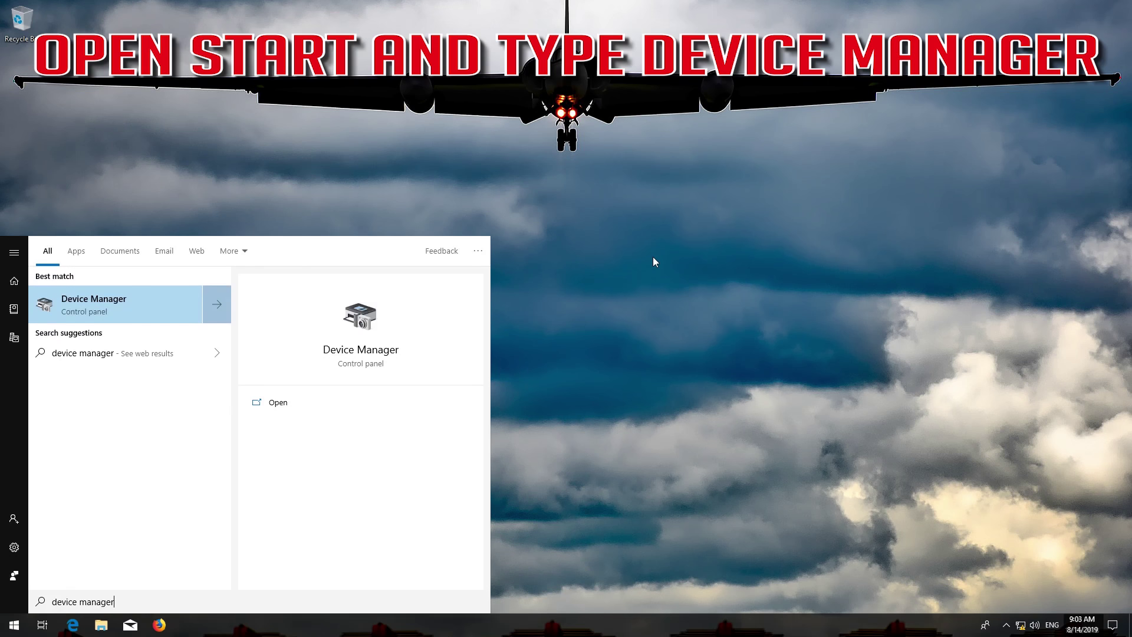
pyautogui.click(137, 305)
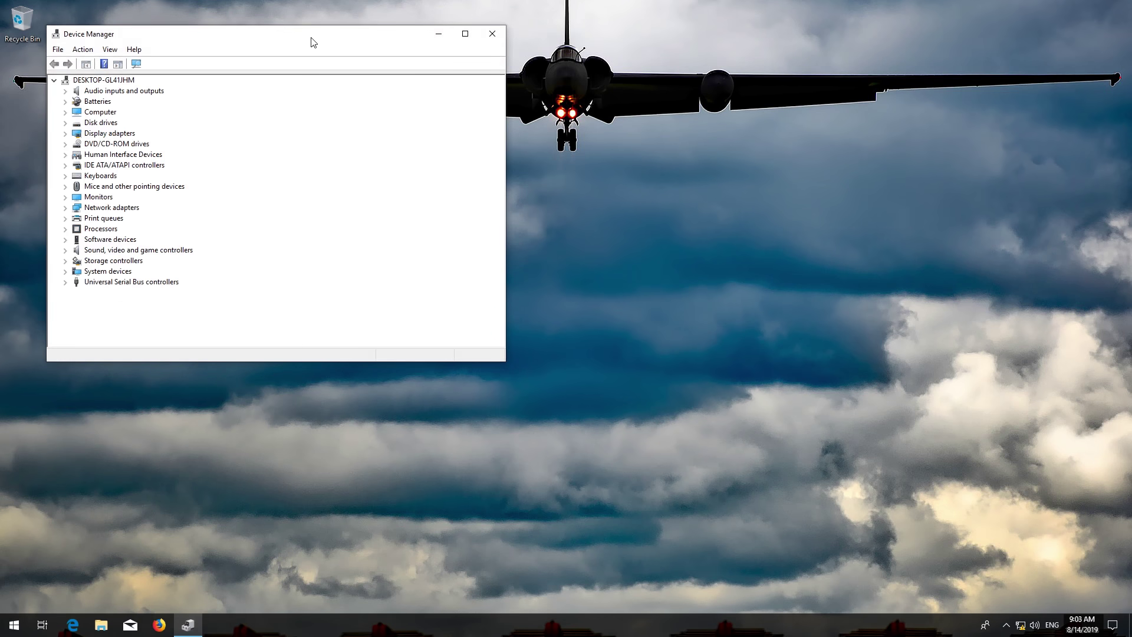
pyautogui.moveTo(311, 38); pyautogui.dragTo(554, 109)
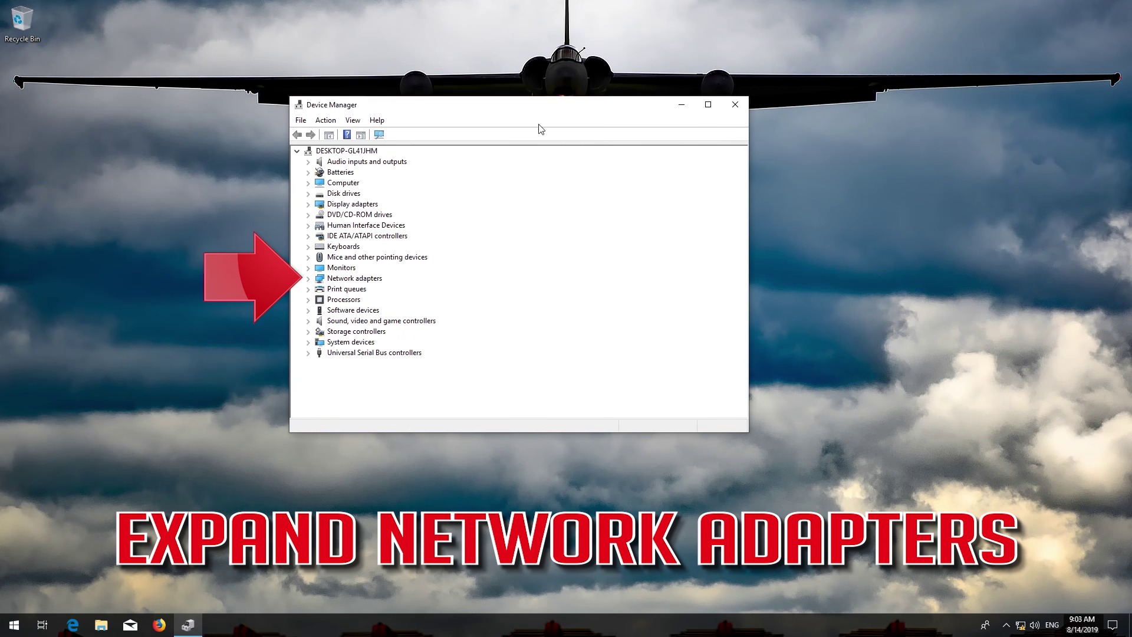
# Step: Uninstall the Intel(R) PRO/1000 MT Desktop Adapter listed under Network adapters and confirm the removal
pyautogui.click(354, 279)
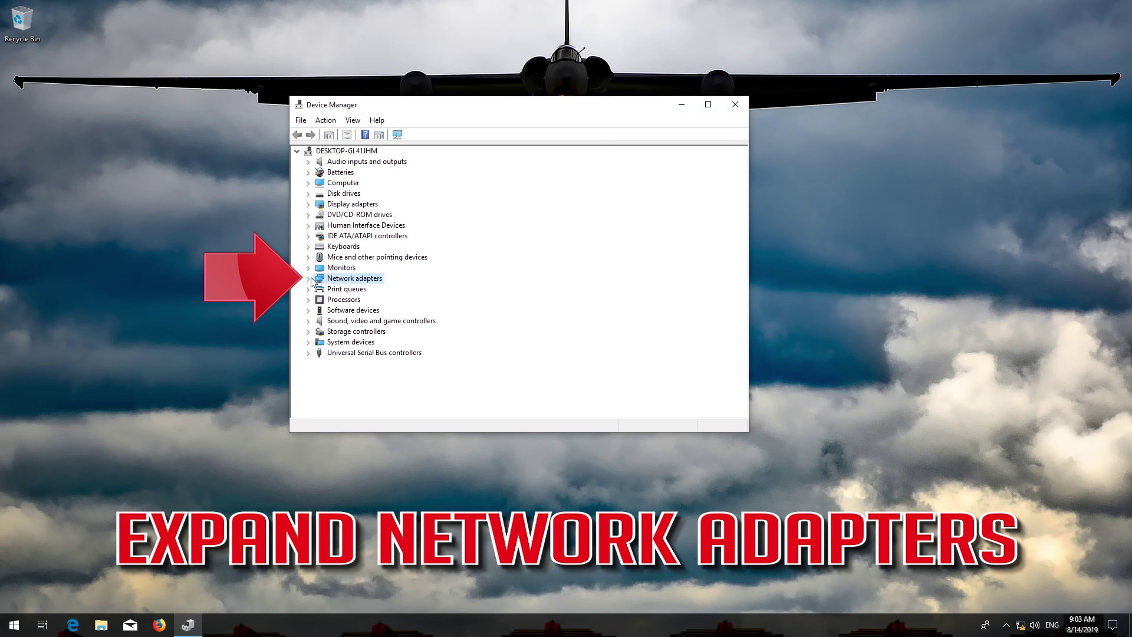
pyautogui.click(309, 279)
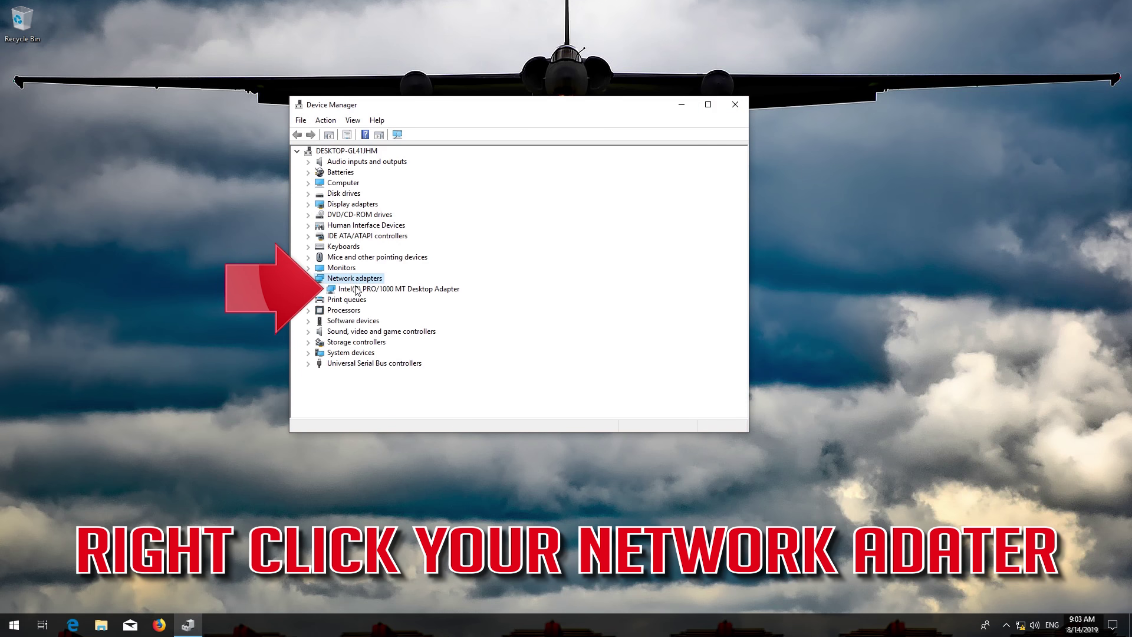
pyautogui.click(356, 289)
pyautogui.rightClick(356, 289)
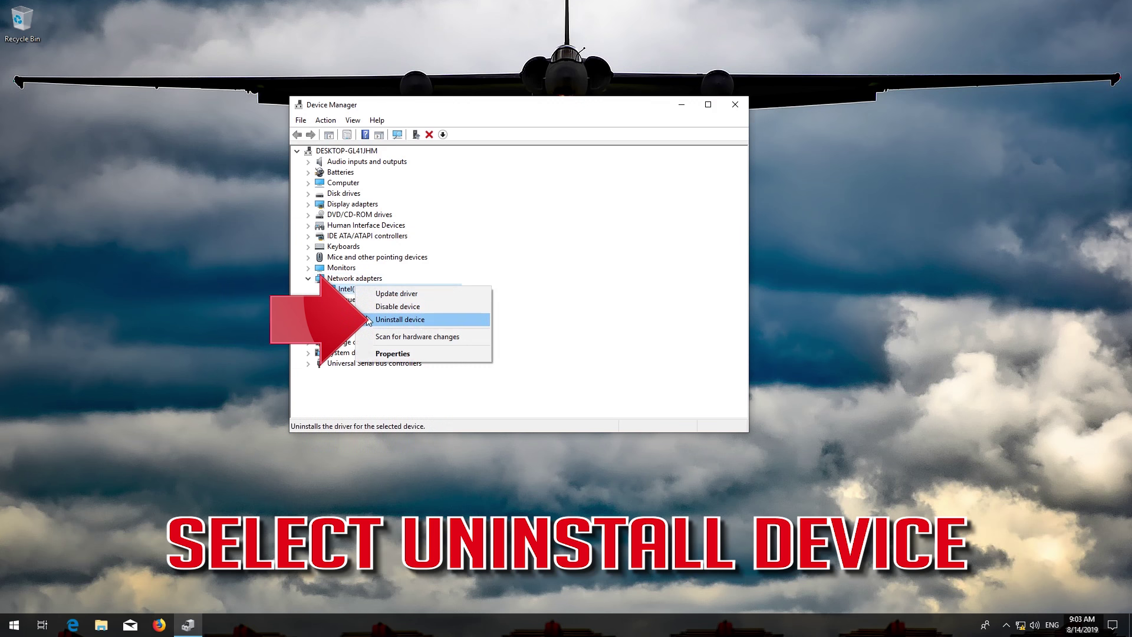
pyautogui.click(400, 319)
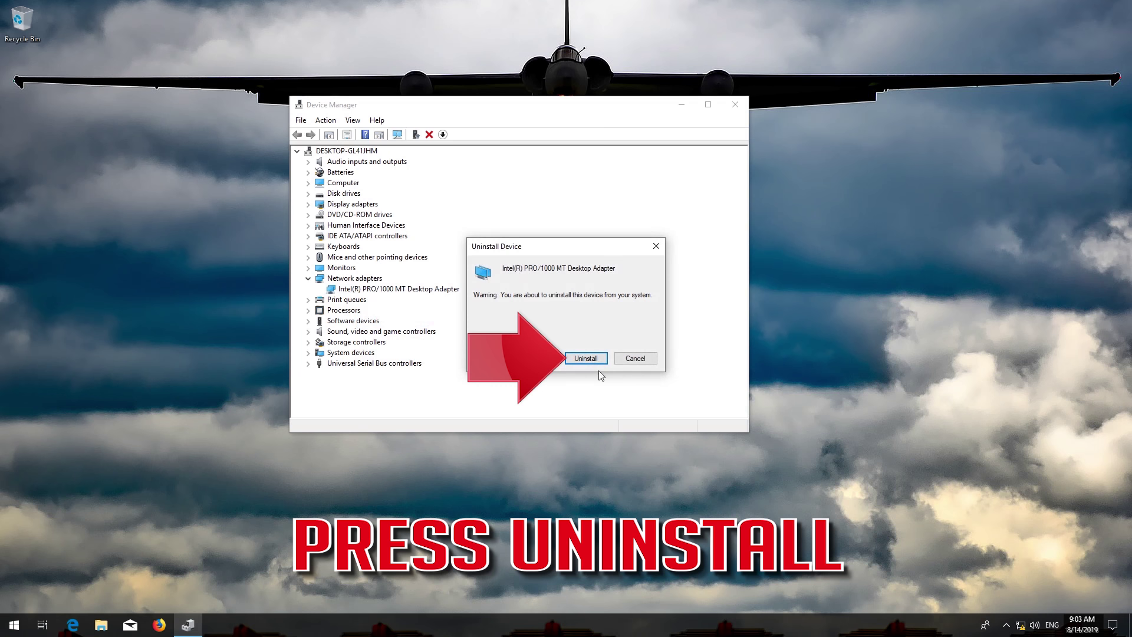
pyautogui.click(586, 359)
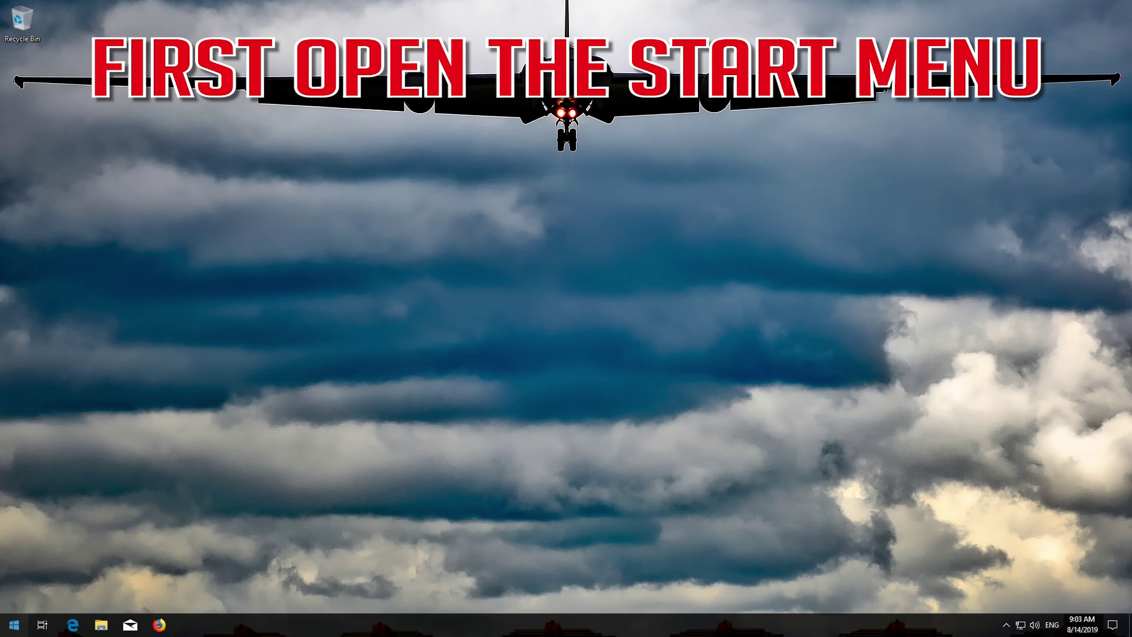
# Step: Open the Network reset page from the Network & Internet status page in Windows Settings
pyautogui.click(14, 625)
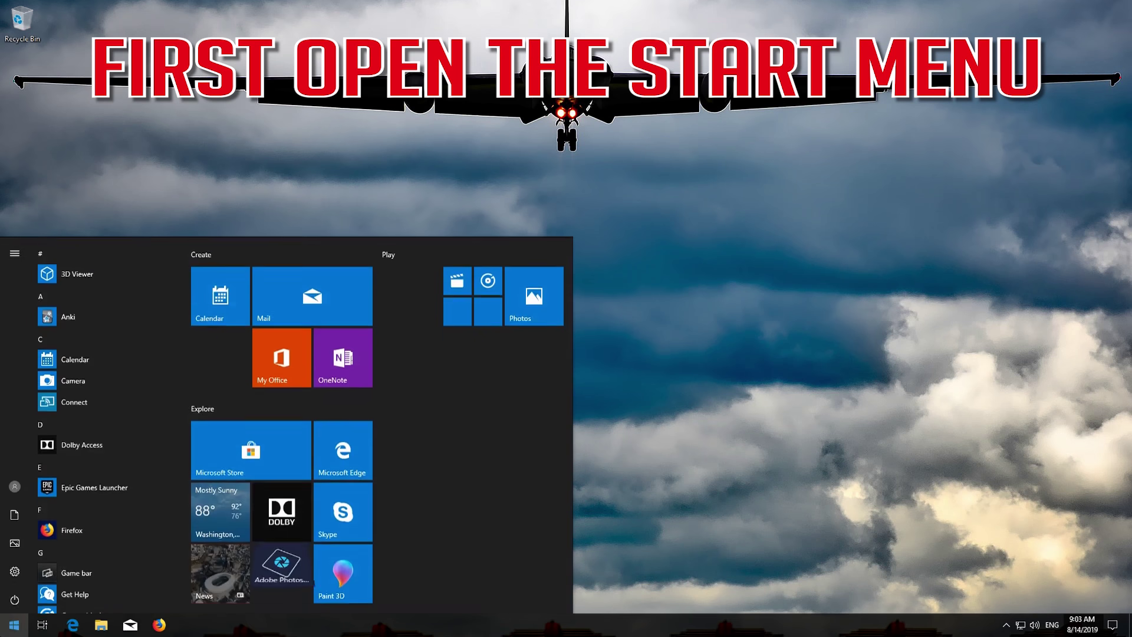
pyautogui.click(14, 570)
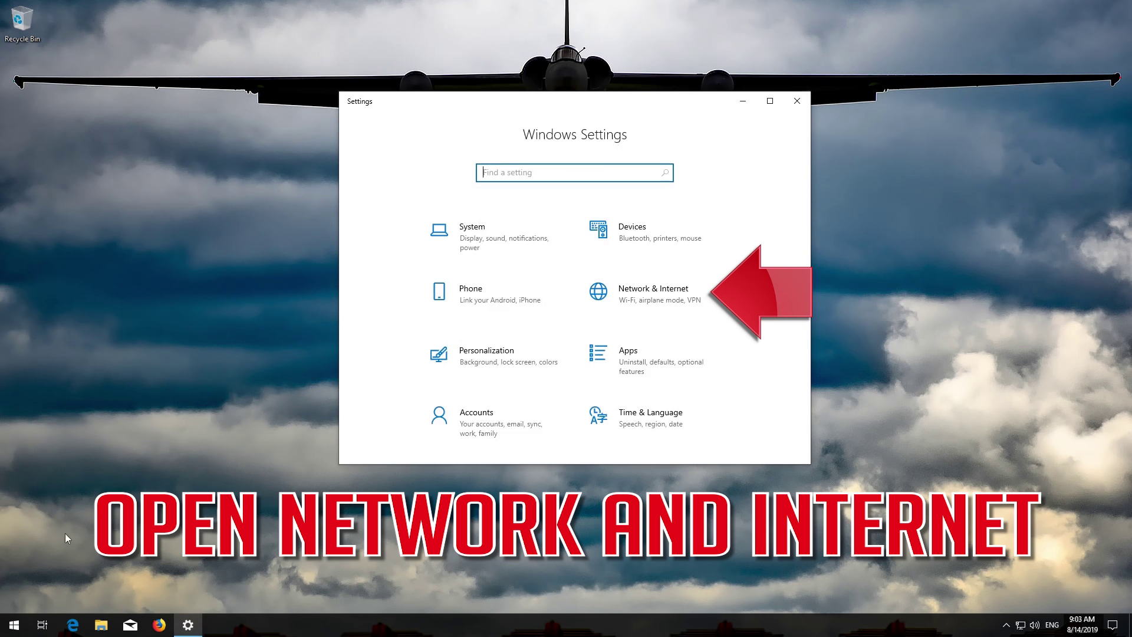
pyautogui.click(667, 294)
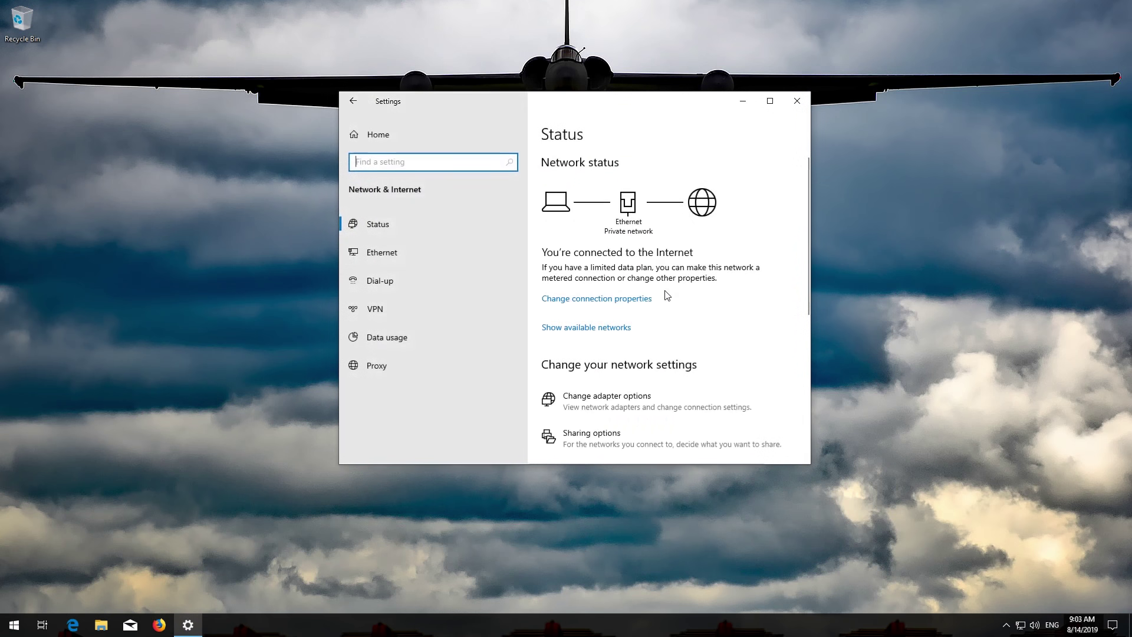
pyautogui.scroll(-4, 666, 293)
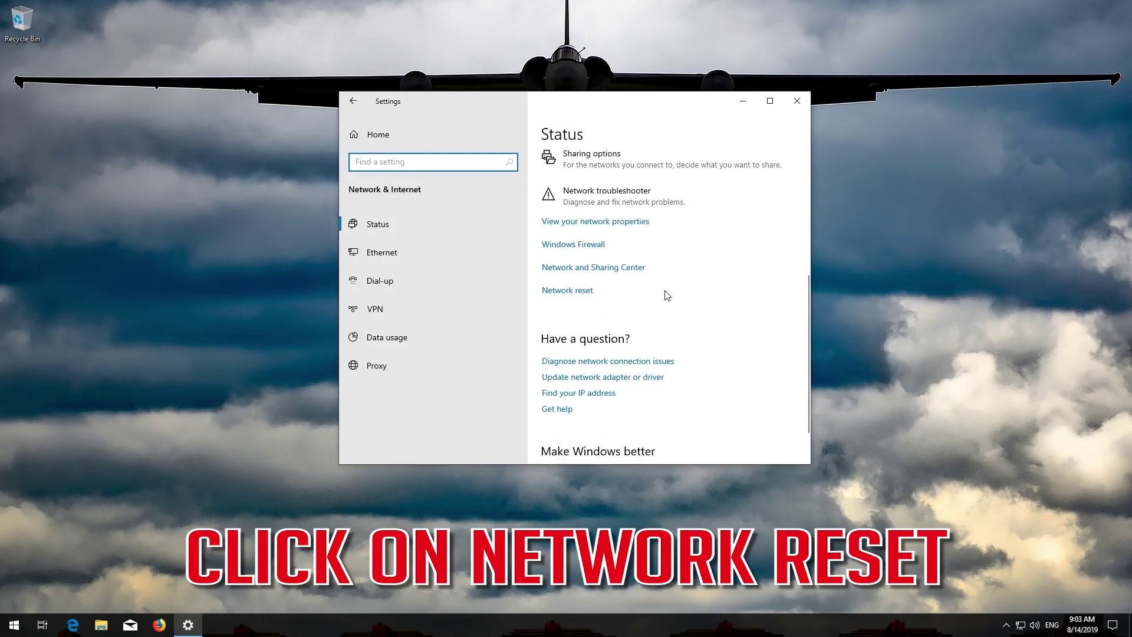
pyautogui.click(581, 298)
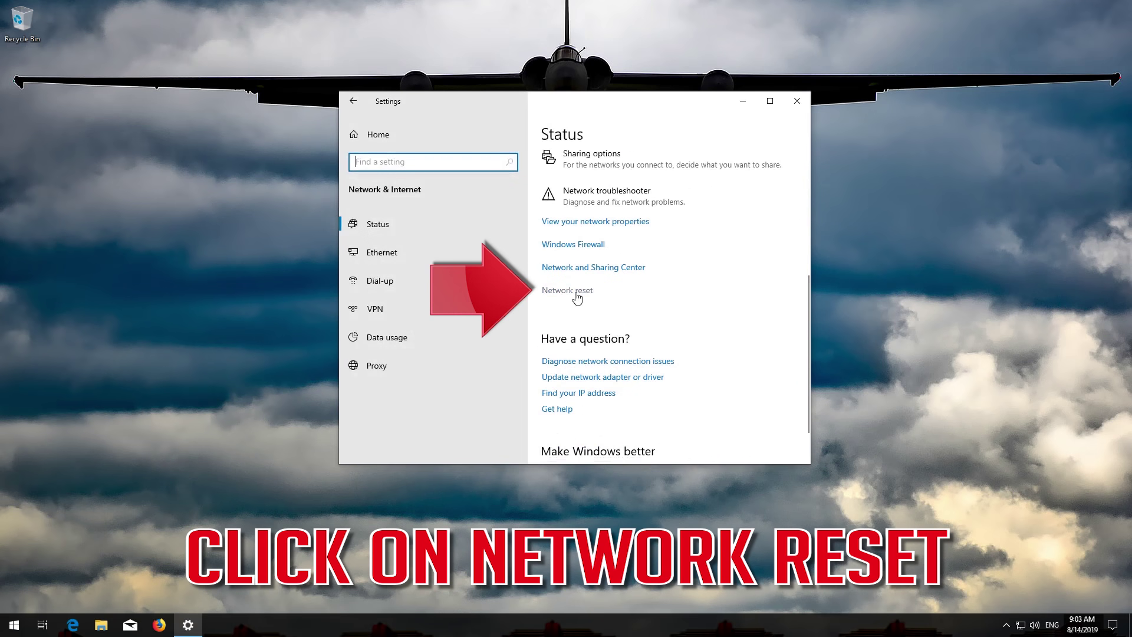
pyautogui.click(578, 298)
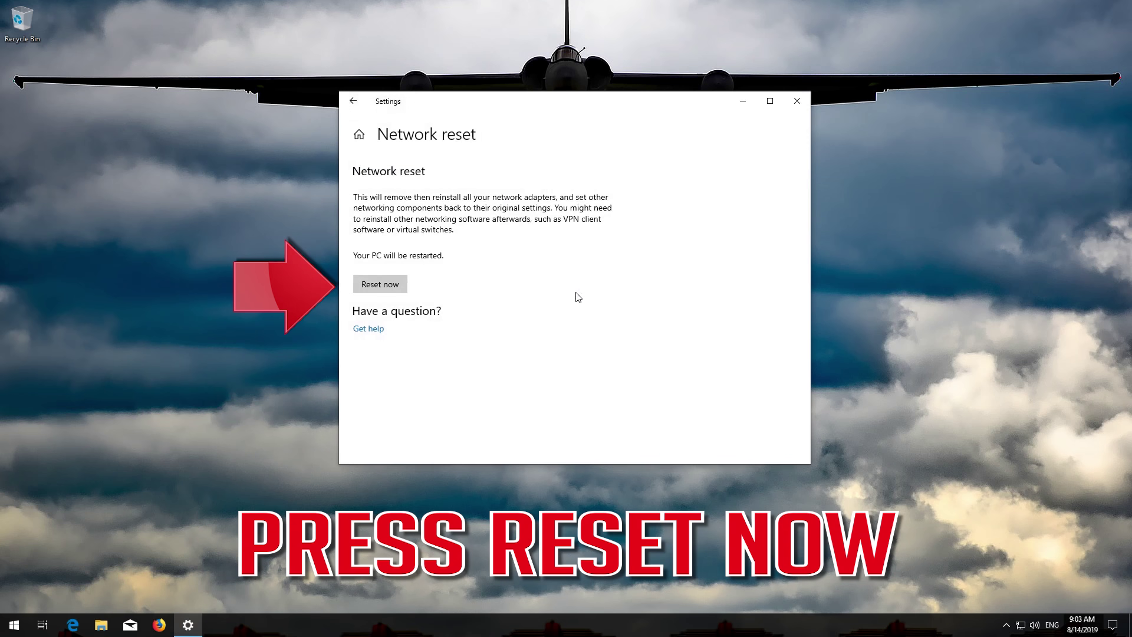
# Step: Reset all network settings and confirm the reset
pyautogui.click(401, 283)
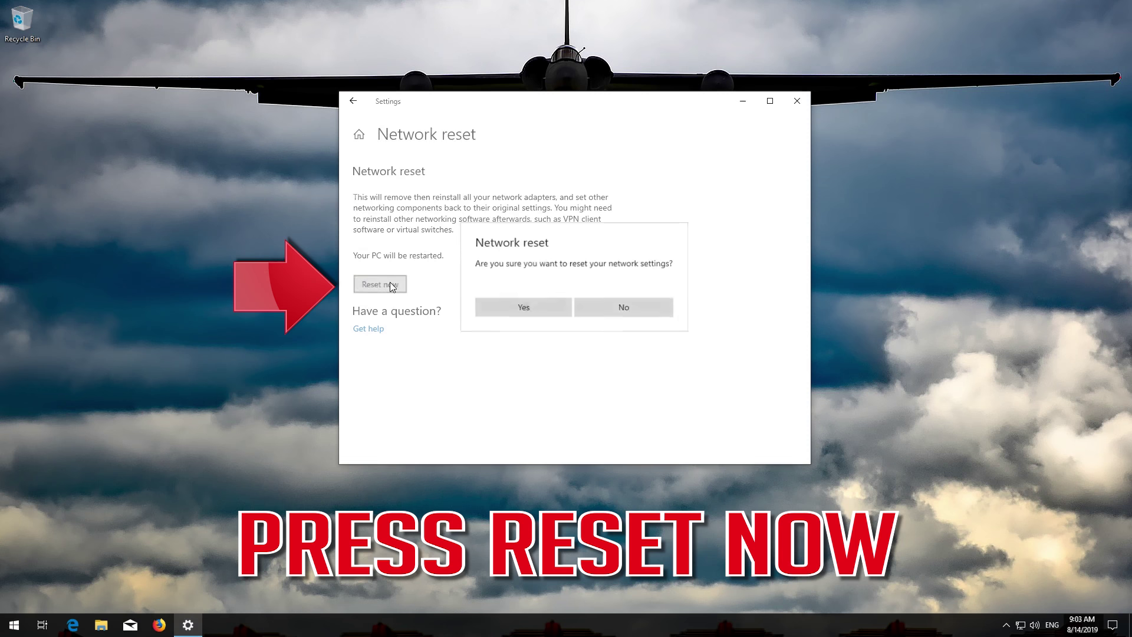
pyautogui.click(544, 305)
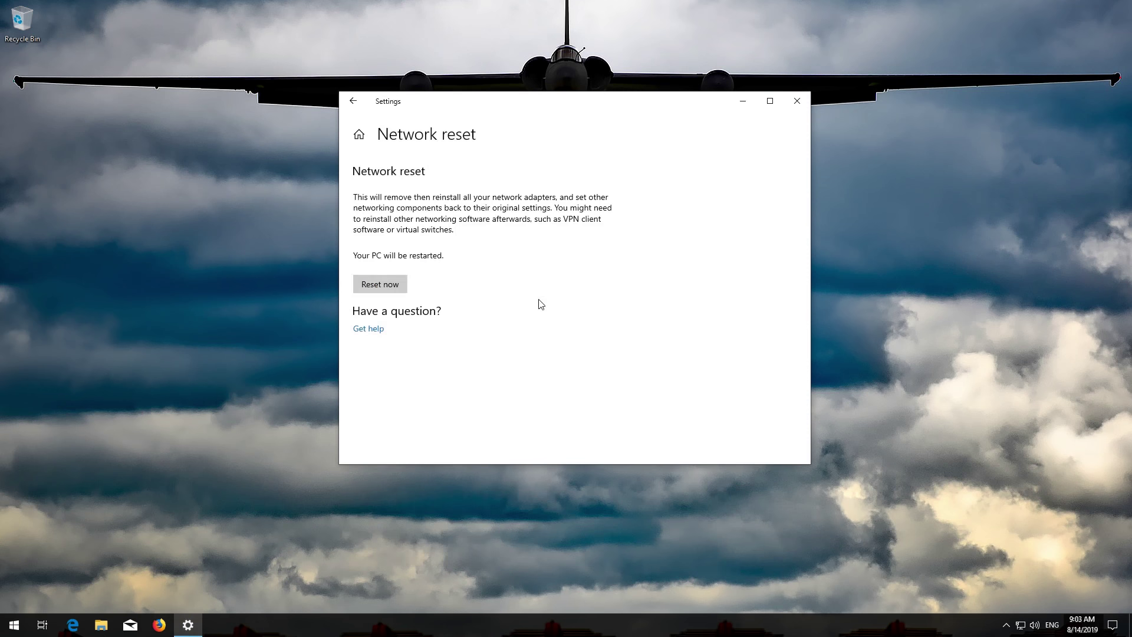
# Step: Restart the computer and allow the PC to be discoverable by other devices on the network
pyautogui.click(7, 624)
pyautogui.click(15, 598)
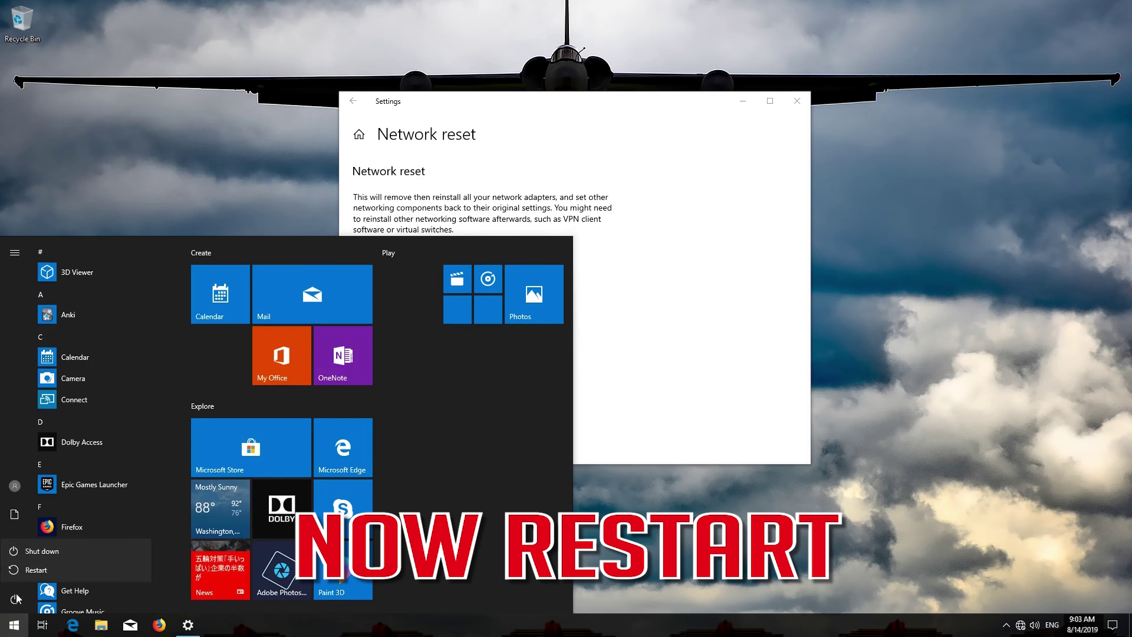
pyautogui.click(37, 570)
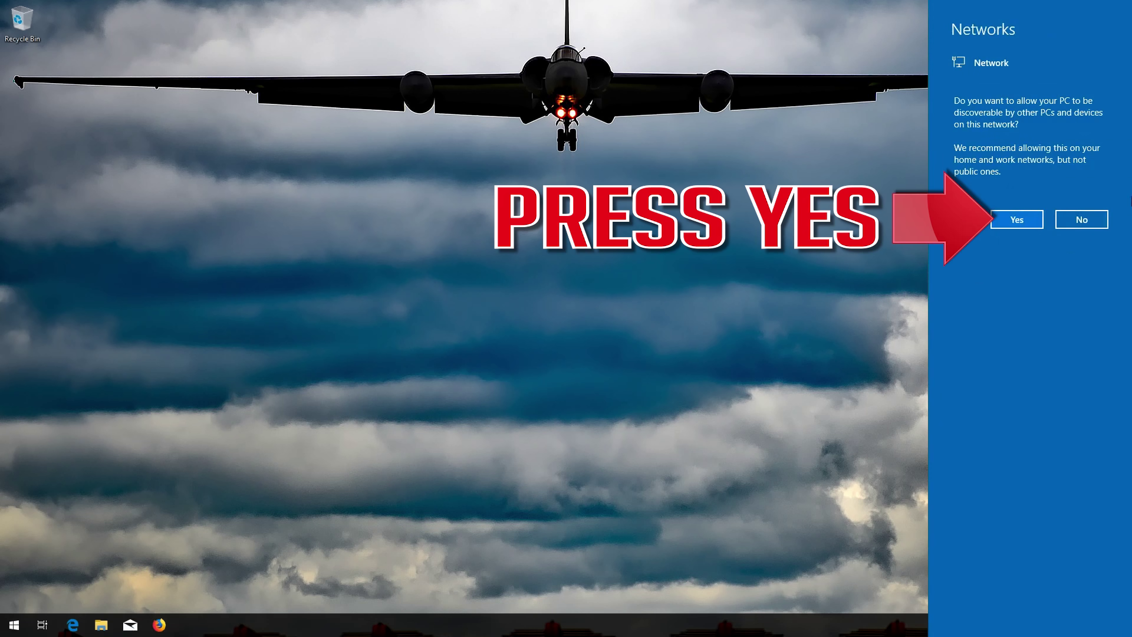
pyautogui.click(1025, 218)
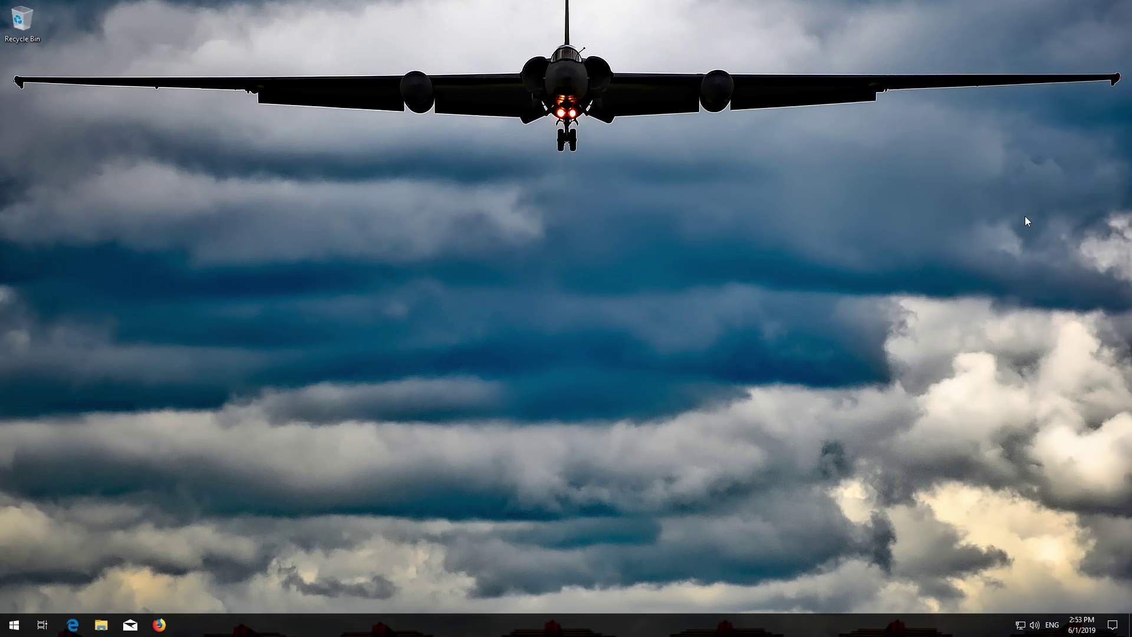